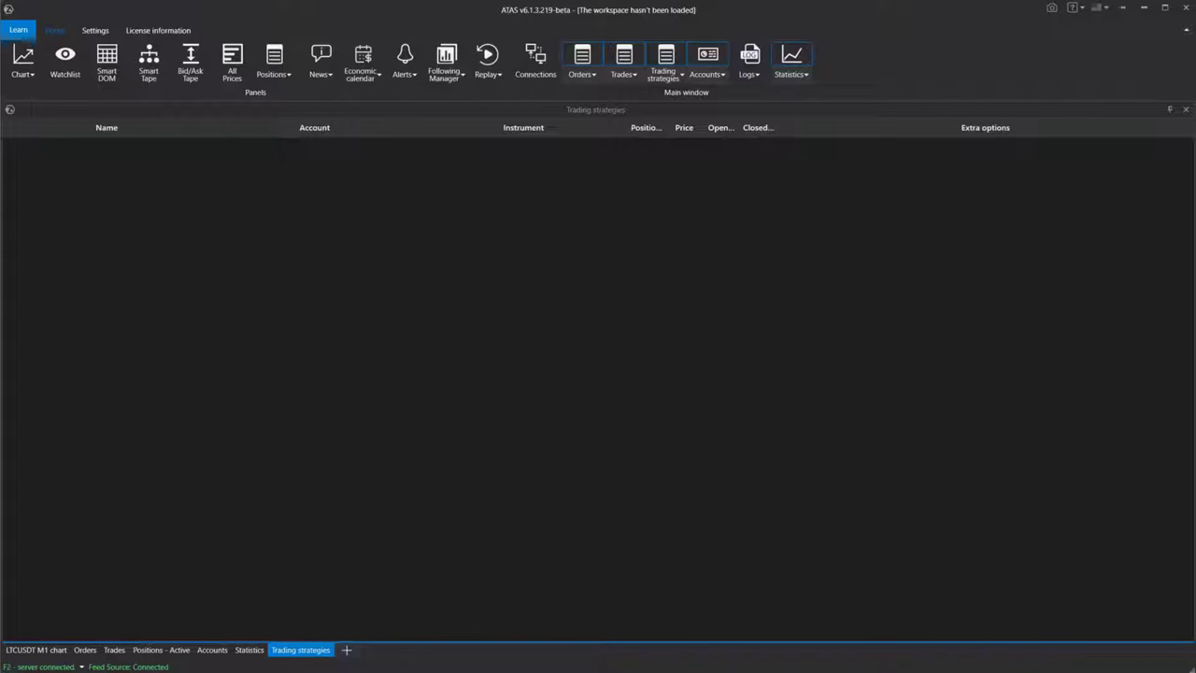
Open the Following Manager from the Home ribbon and start adding a new copy group
click(457, 60)
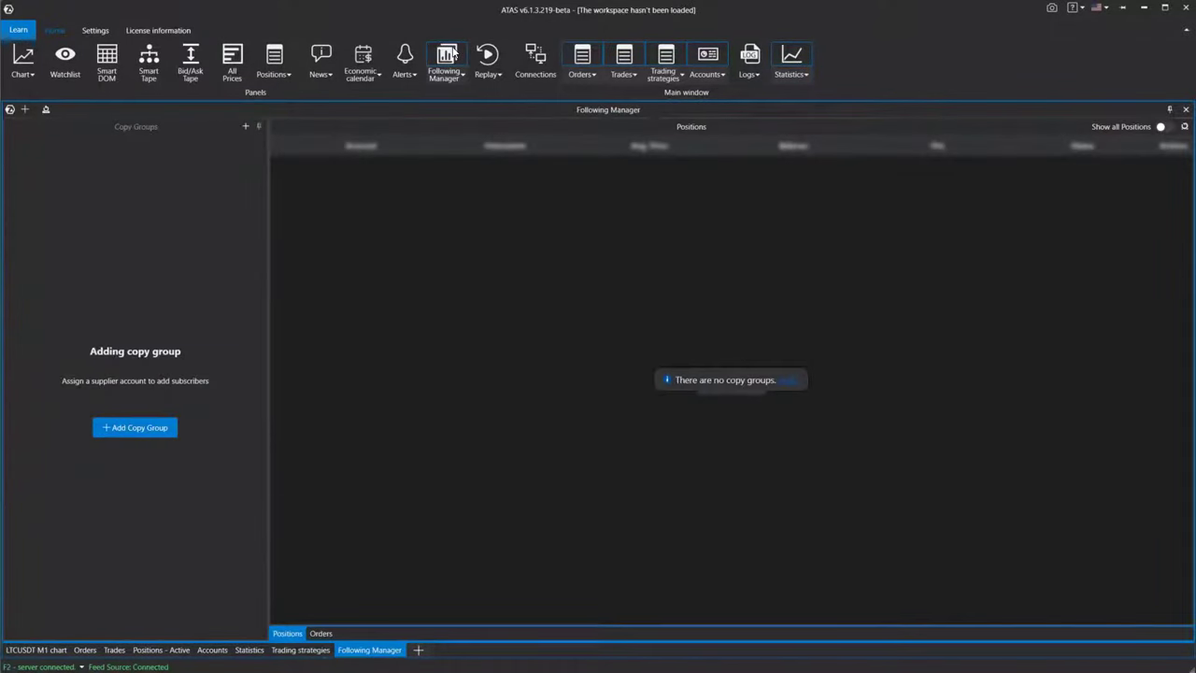
click(141, 437)
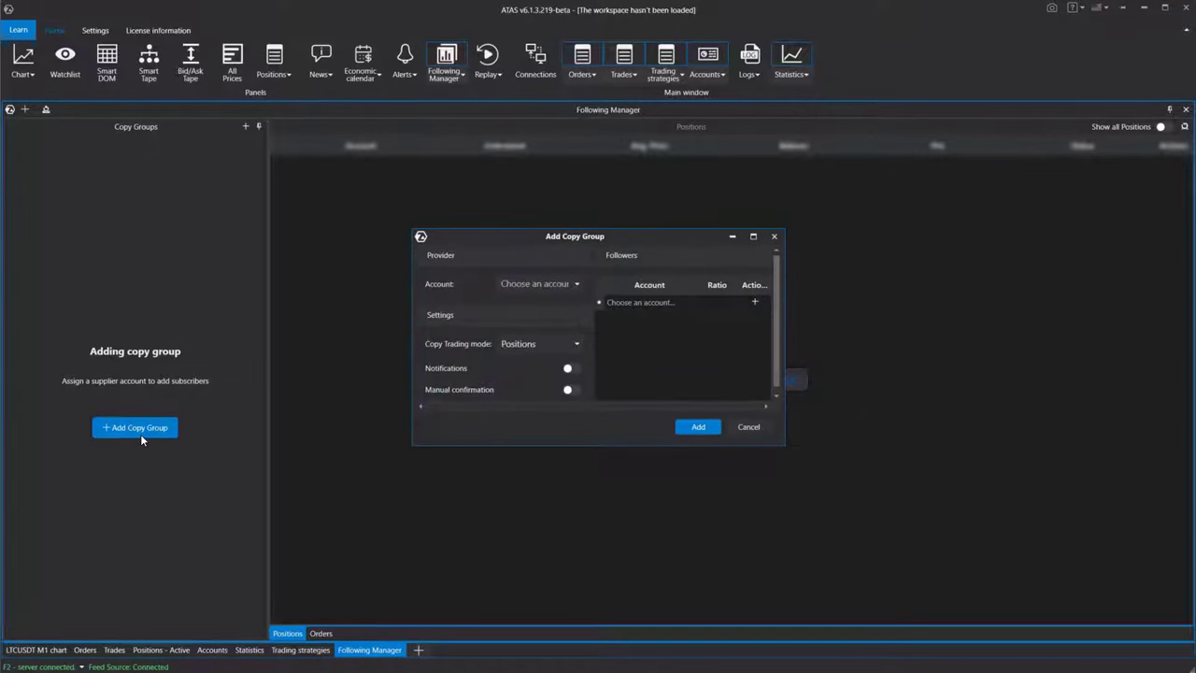
Enlarge the Add Copy Group dialog and set Binance (futures) as the provider account
drag(783, 445, 959, 570)
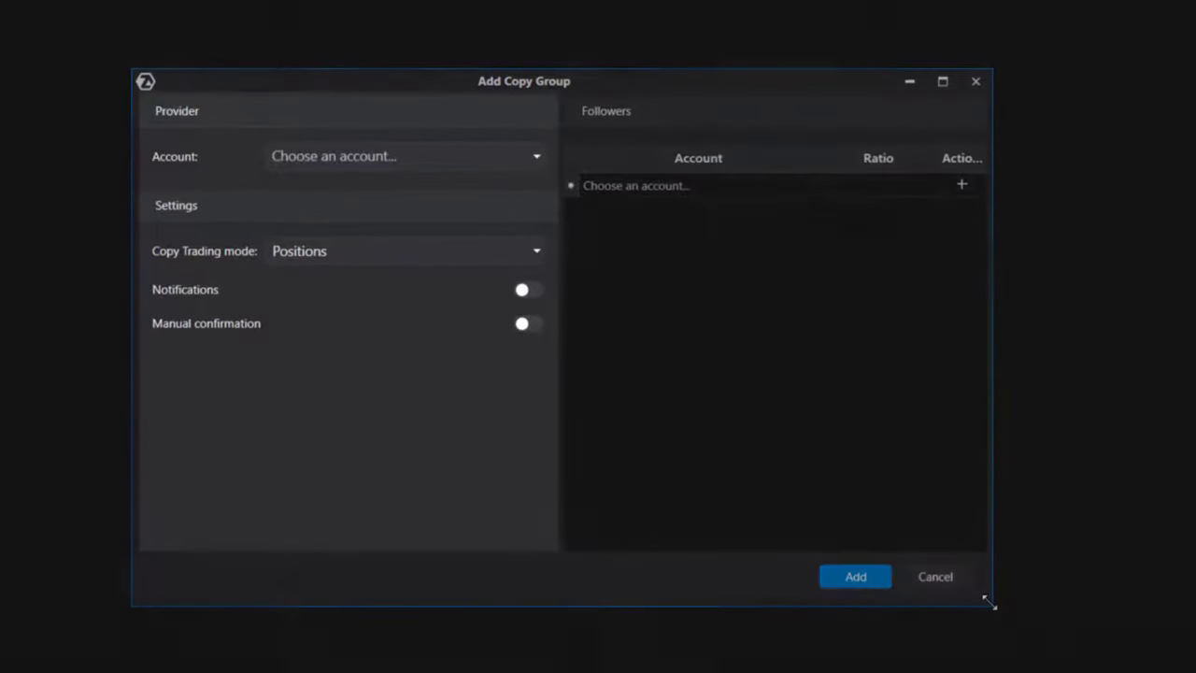
click(538, 157)
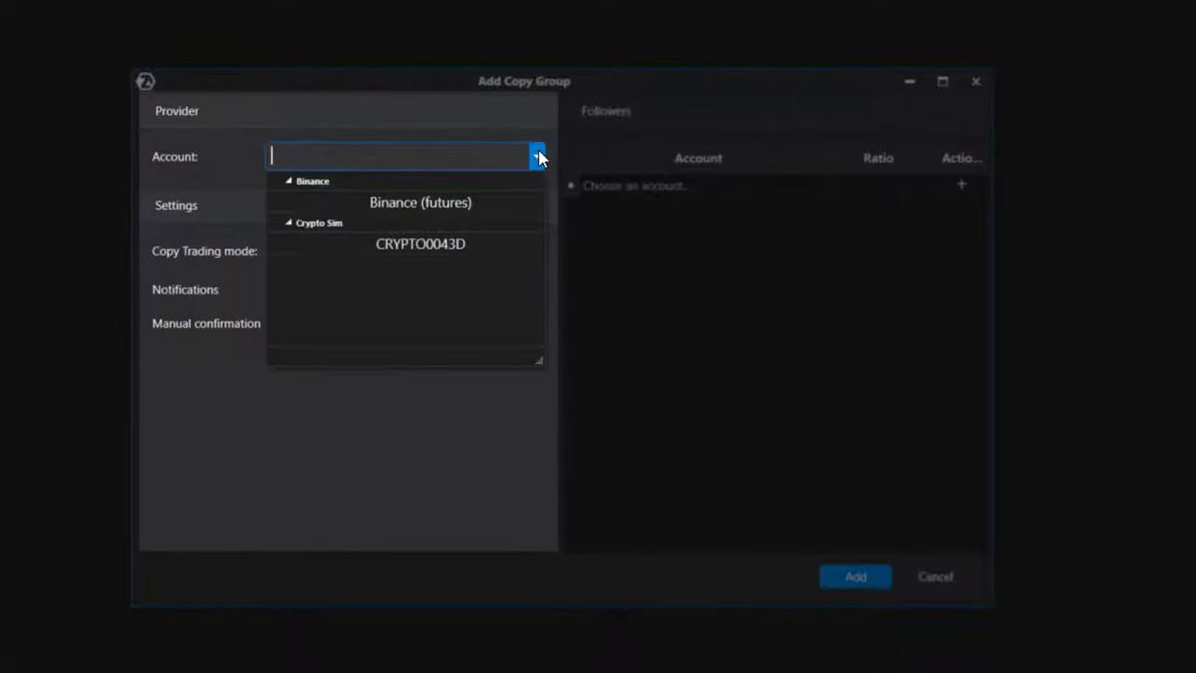
click(467, 200)
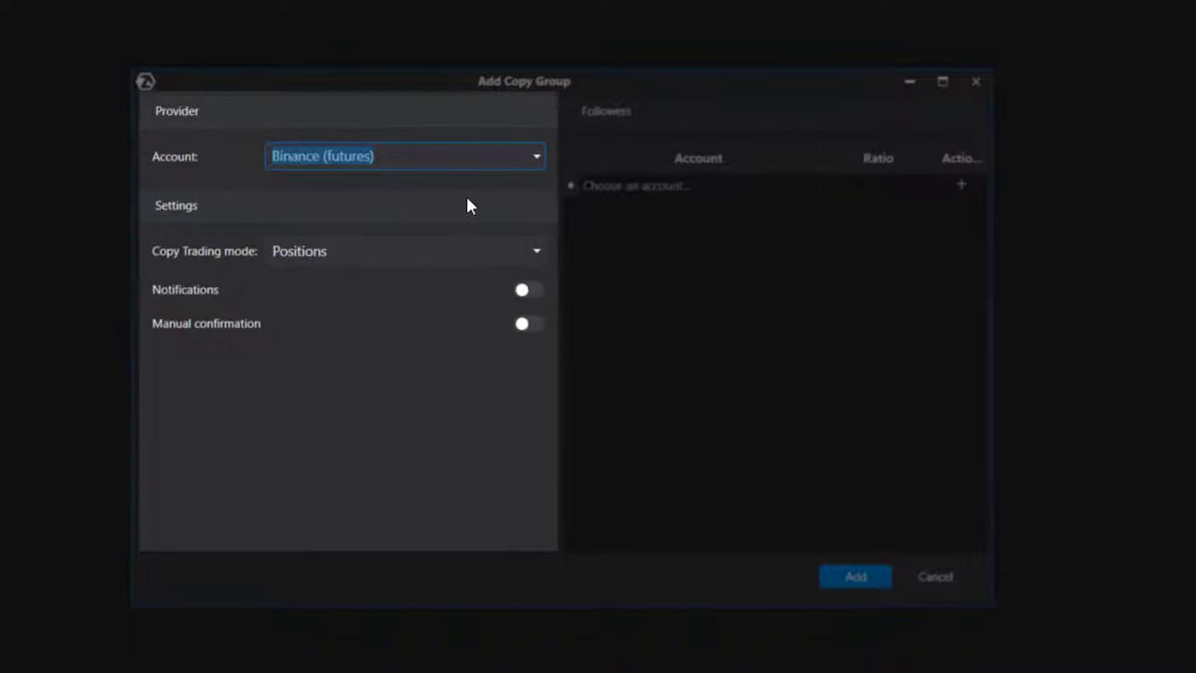
click(734, 188)
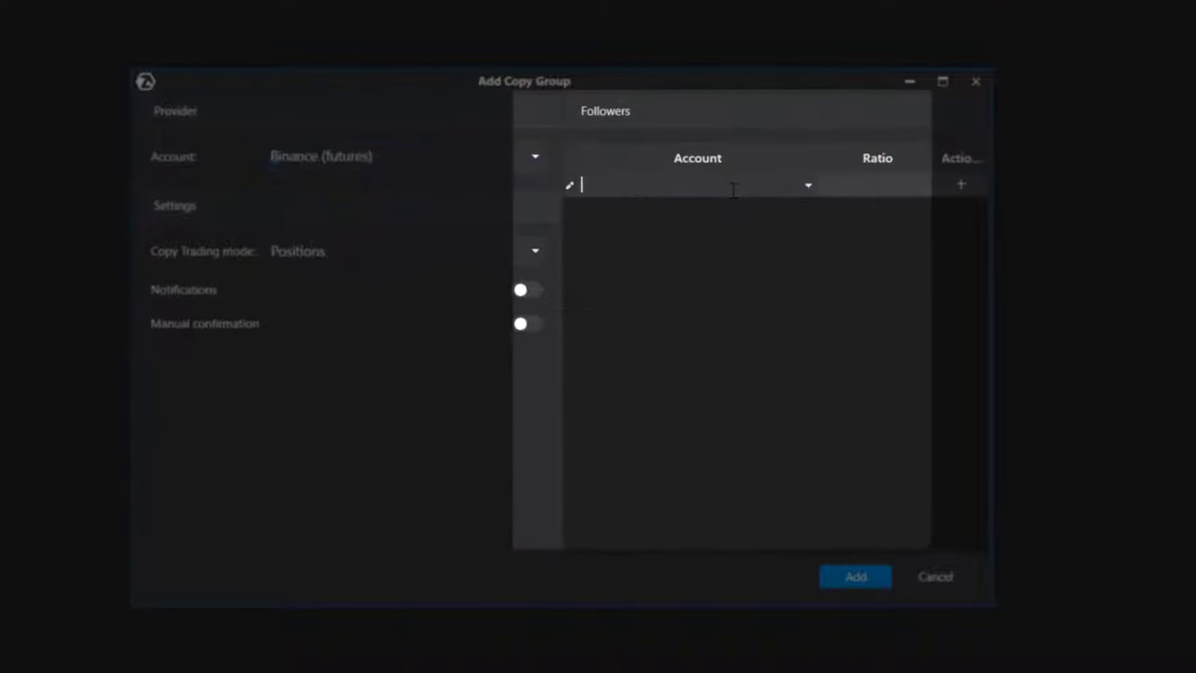
Add the Crypto Sim account as a follower with a copy ratio of 2
click(808, 185)
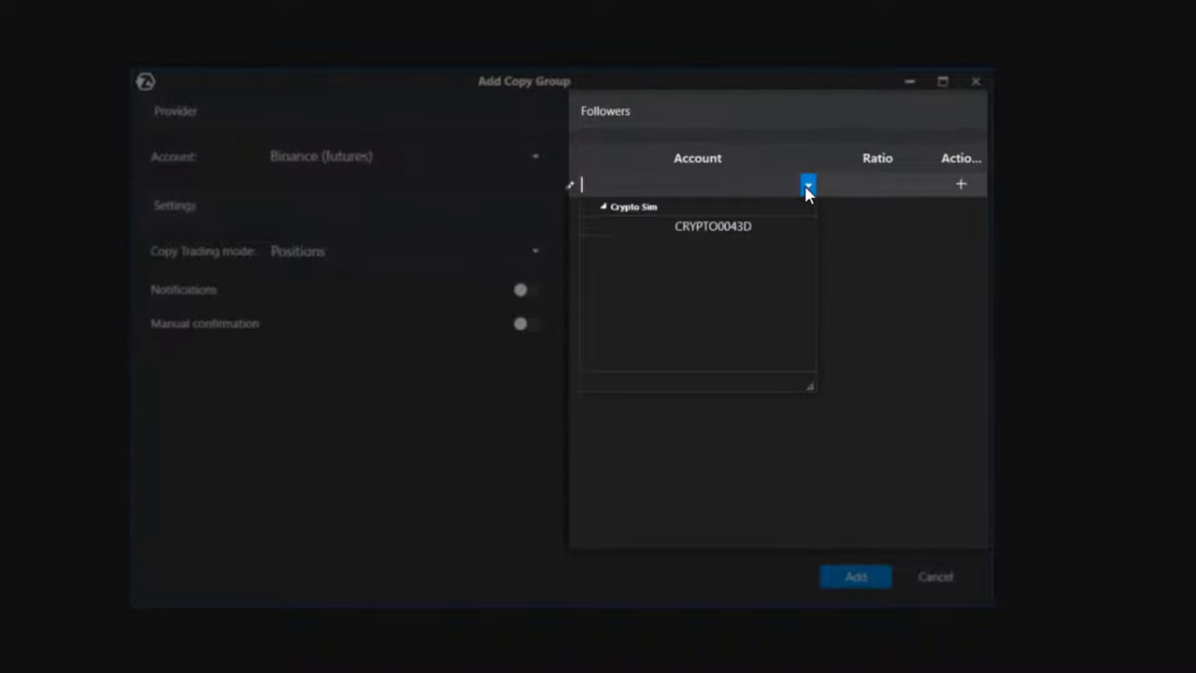
click(748, 225)
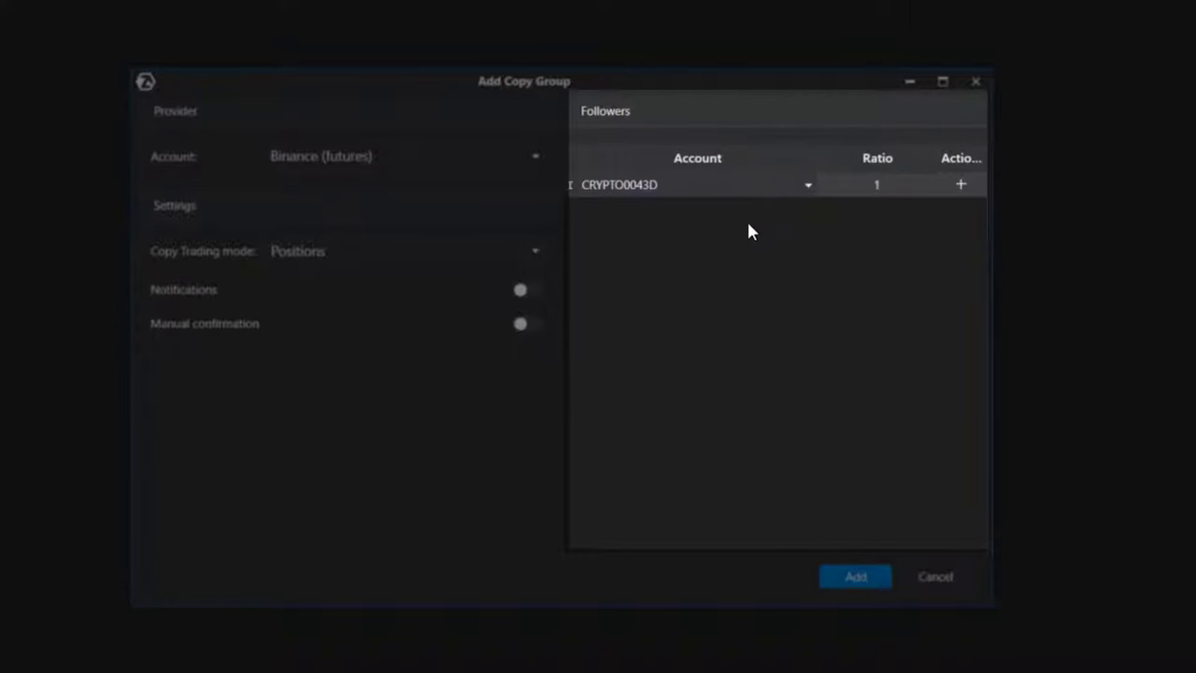
click(885, 191)
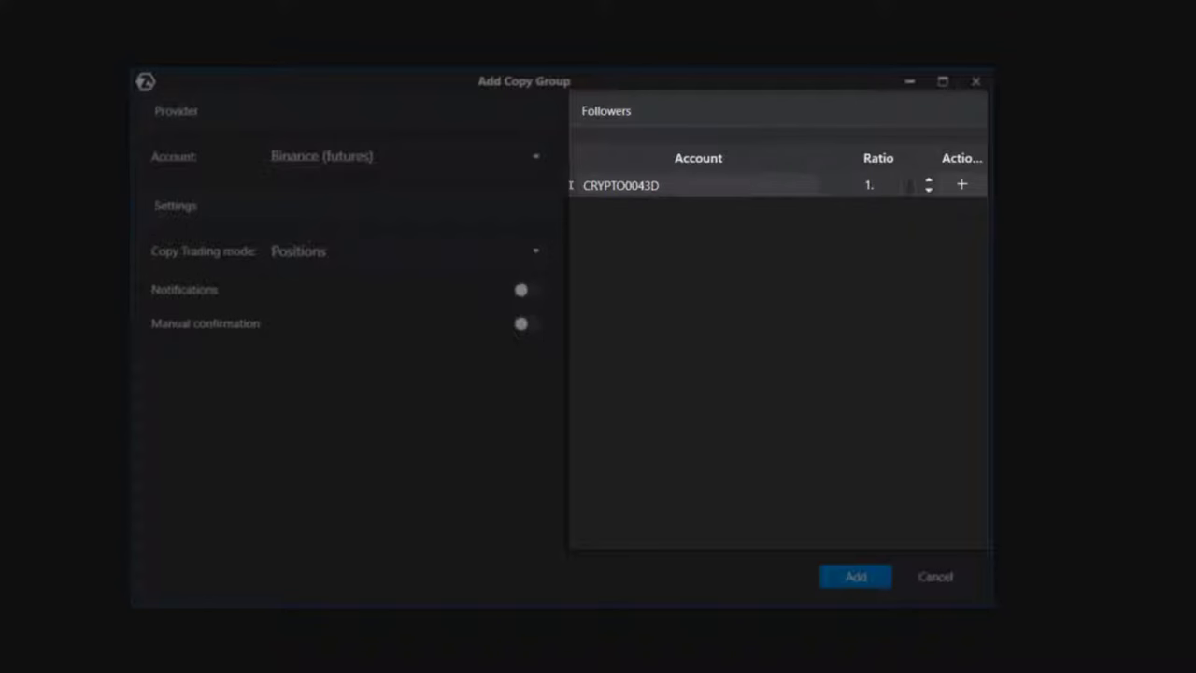
click(929, 181)
click(852, 243)
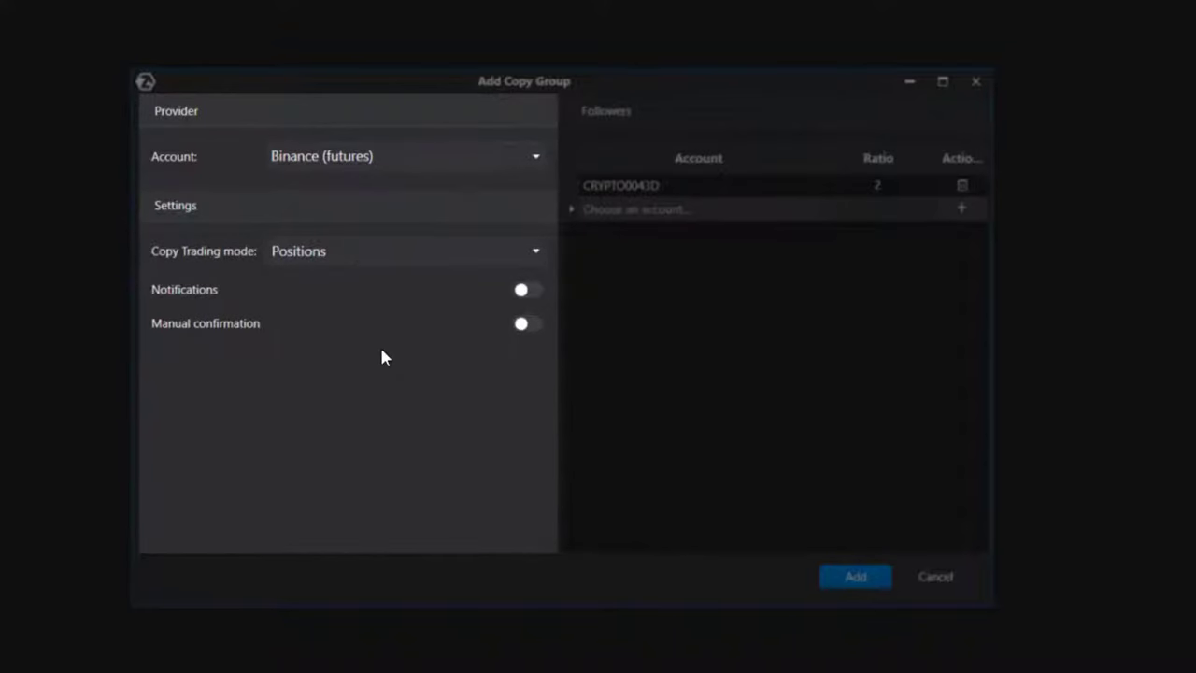
Set Copy Trading mode to Orders, create the copy group, and start it running
click(417, 252)
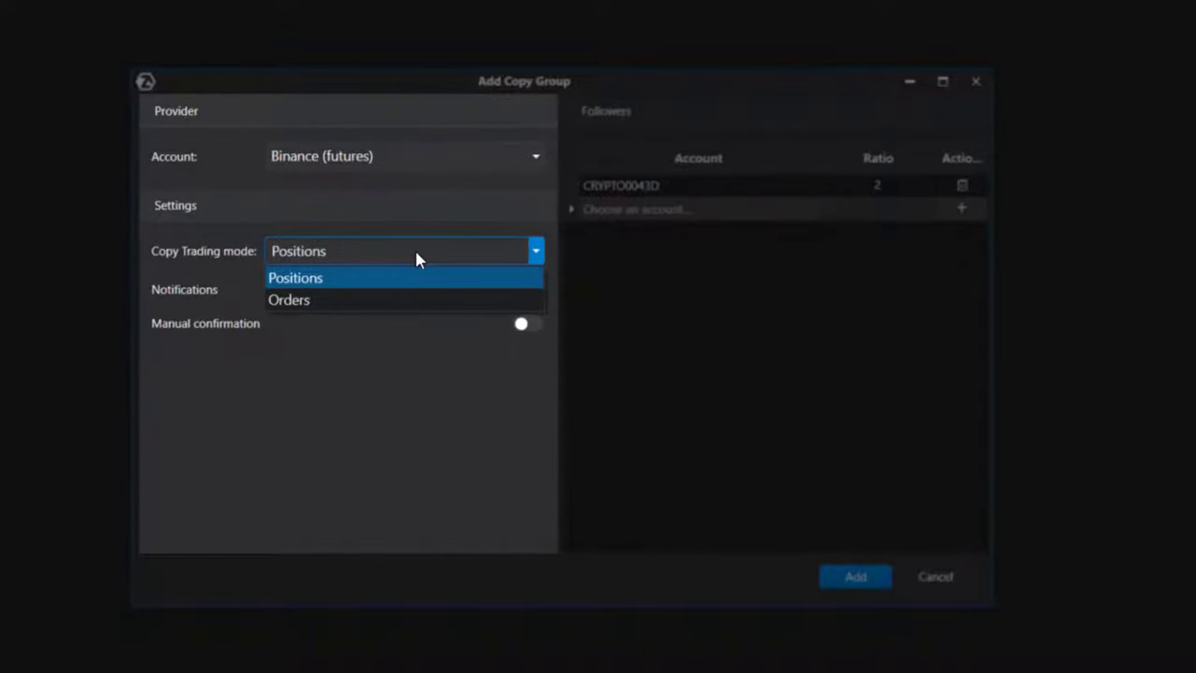
click(388, 301)
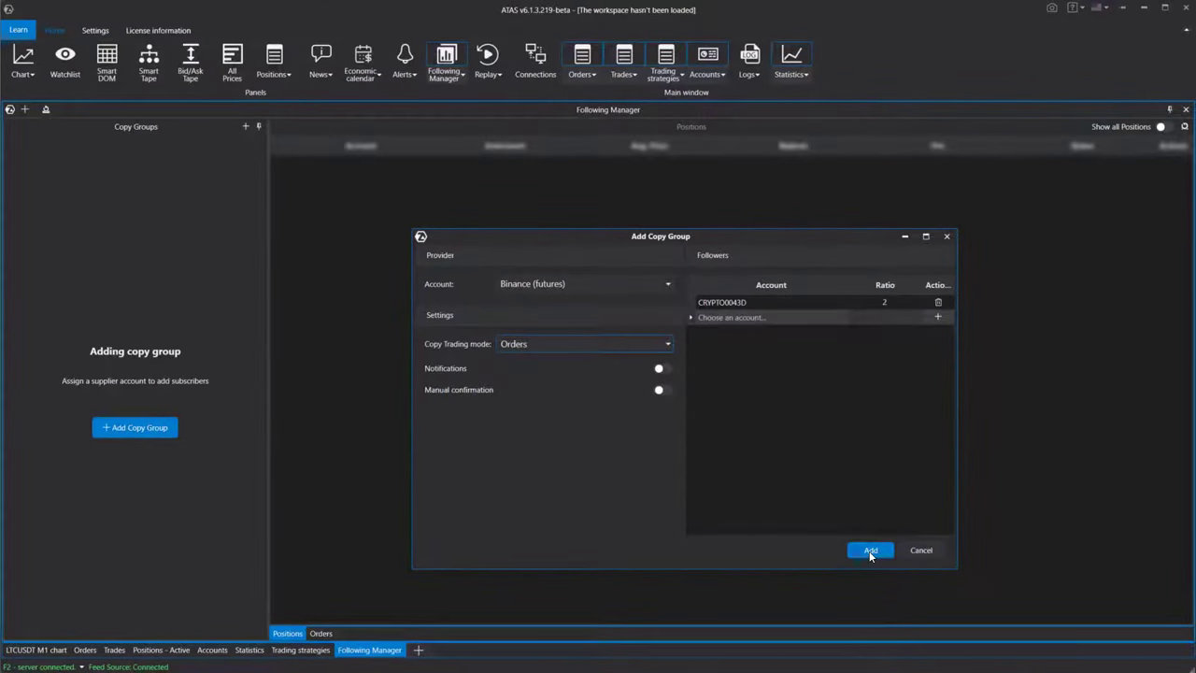
click(870, 551)
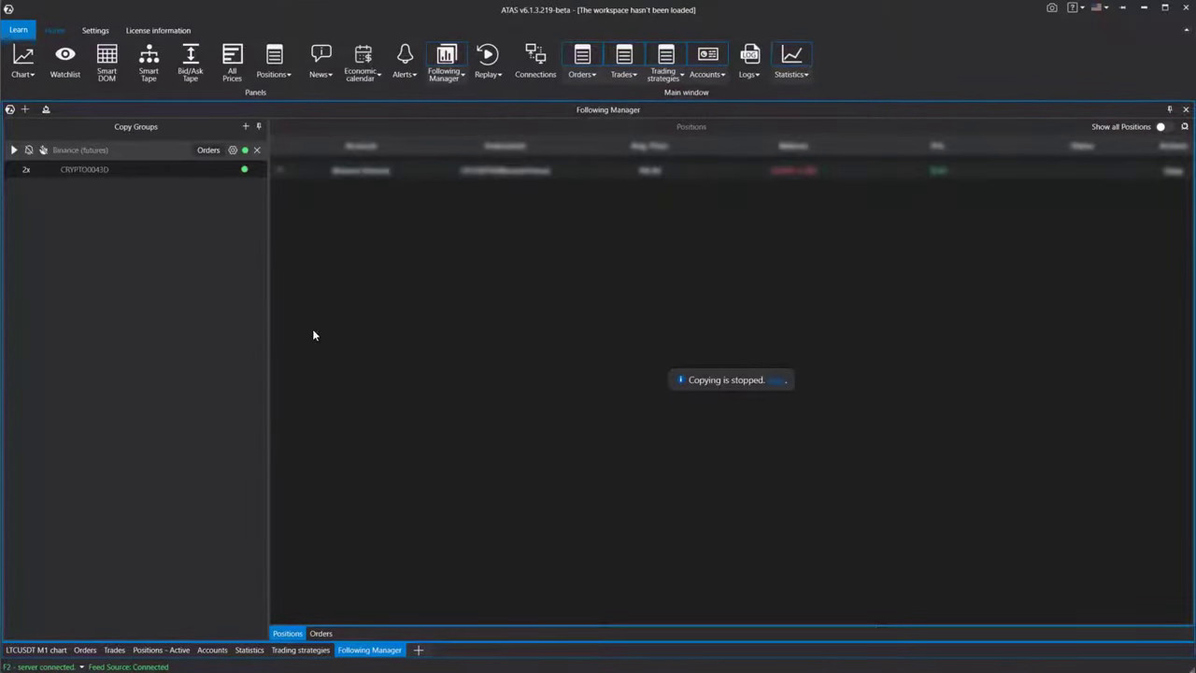
click(15, 150)
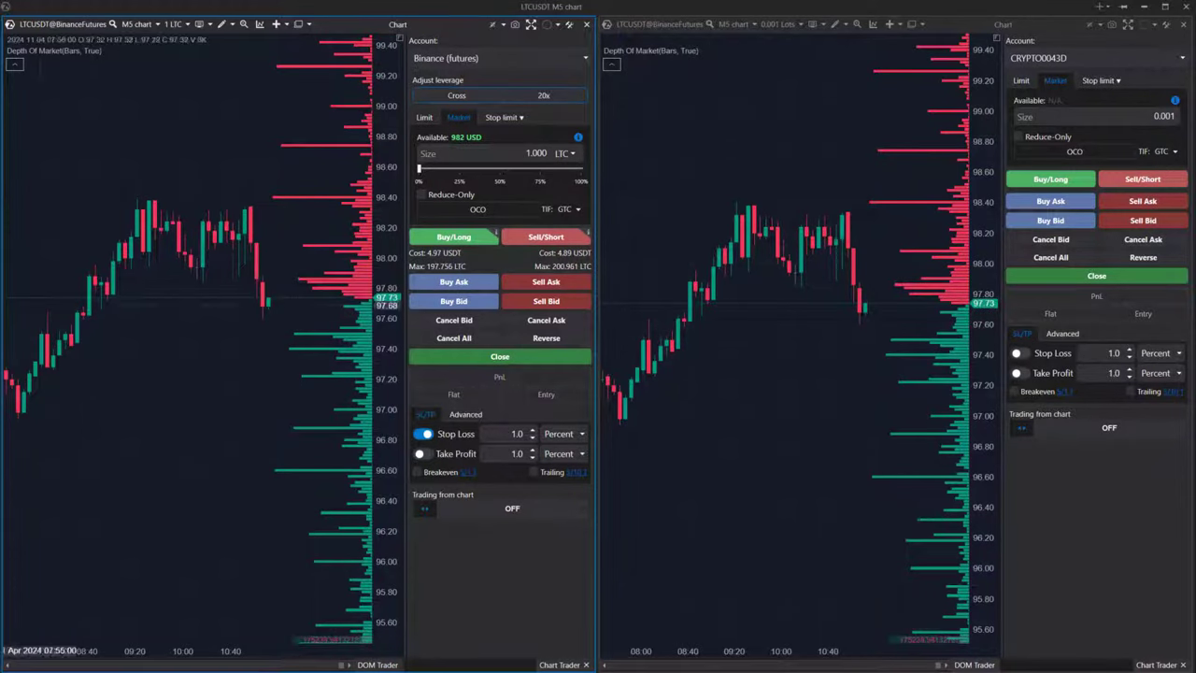
Place a sell limit at 98.66 on the chart, move it to 98.84, then cancel it
right_click(243, 158)
click(280, 167)
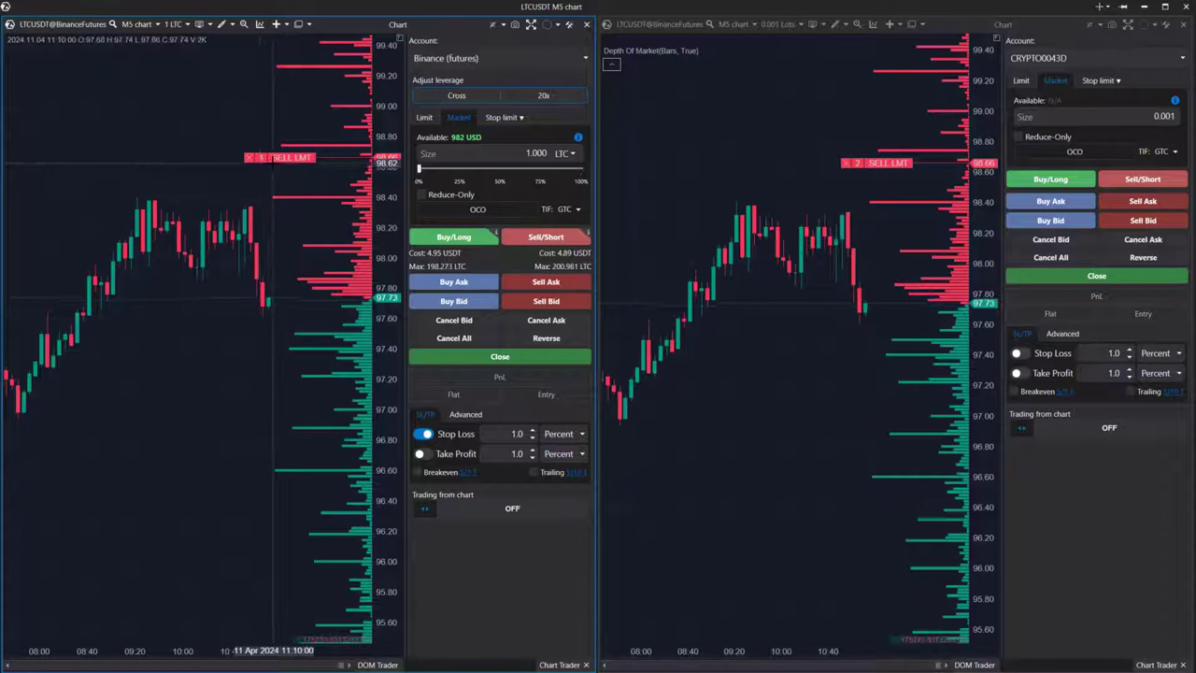
click(280, 137)
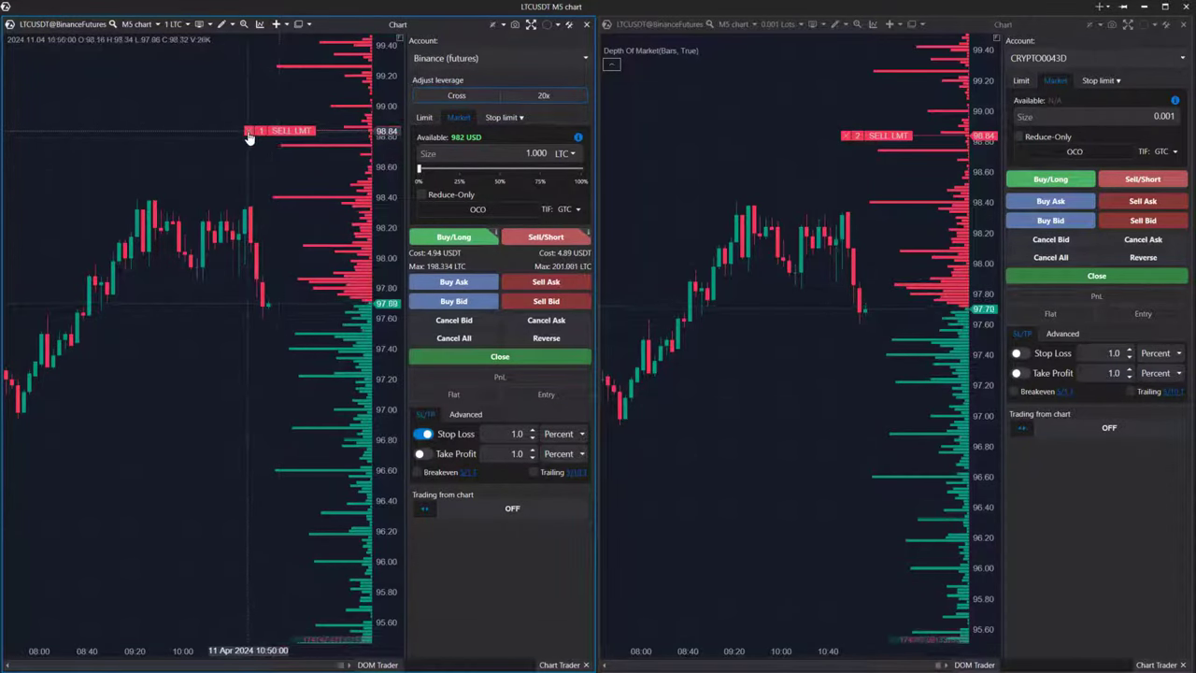
click(248, 131)
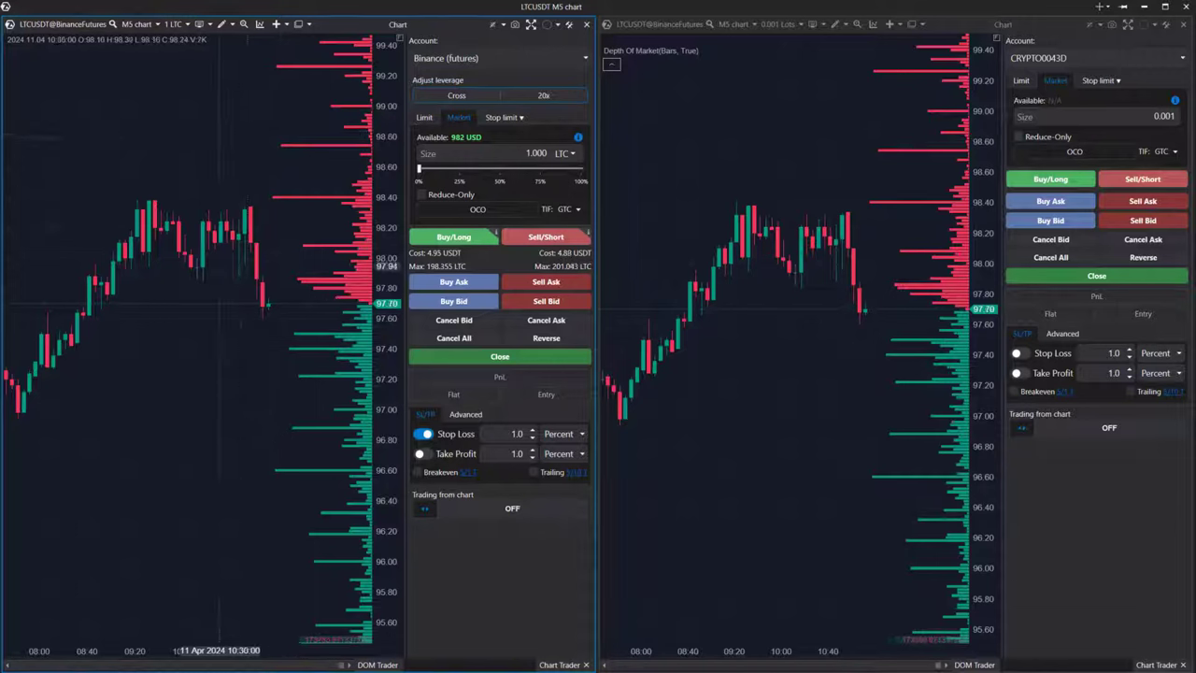
Place a buy limit order at 97.24 on the Binance chart and let it fill
right_click(199, 35)
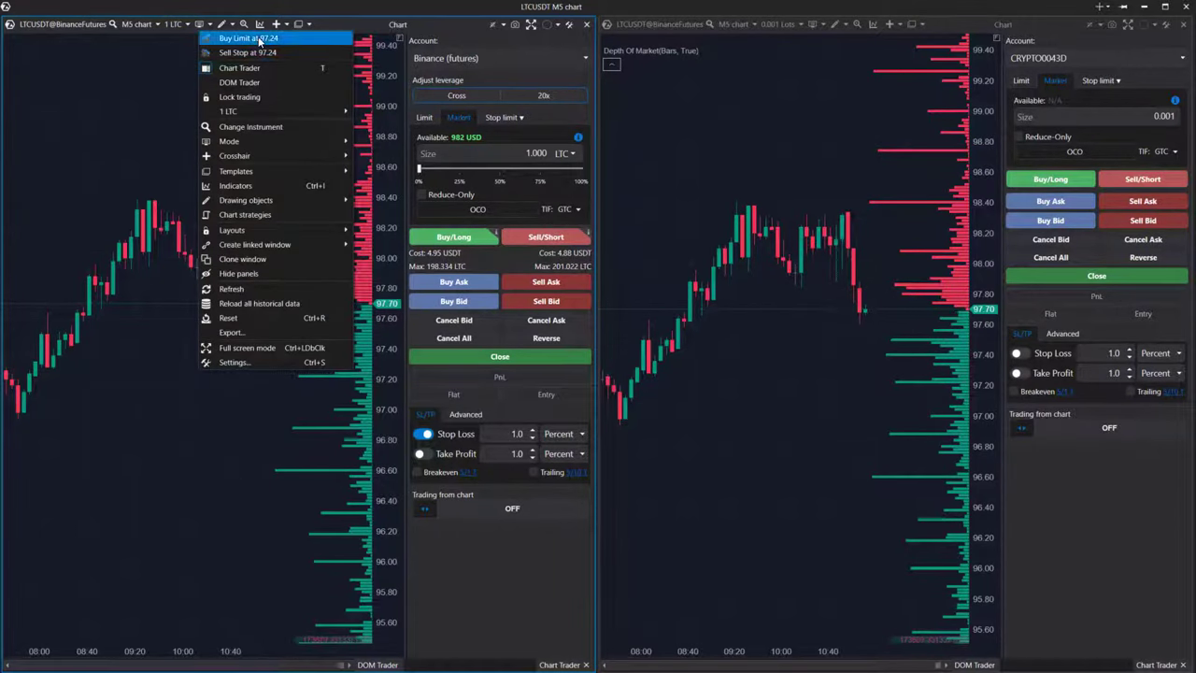
click(248, 38)
drag(295, 373, 269, 495)
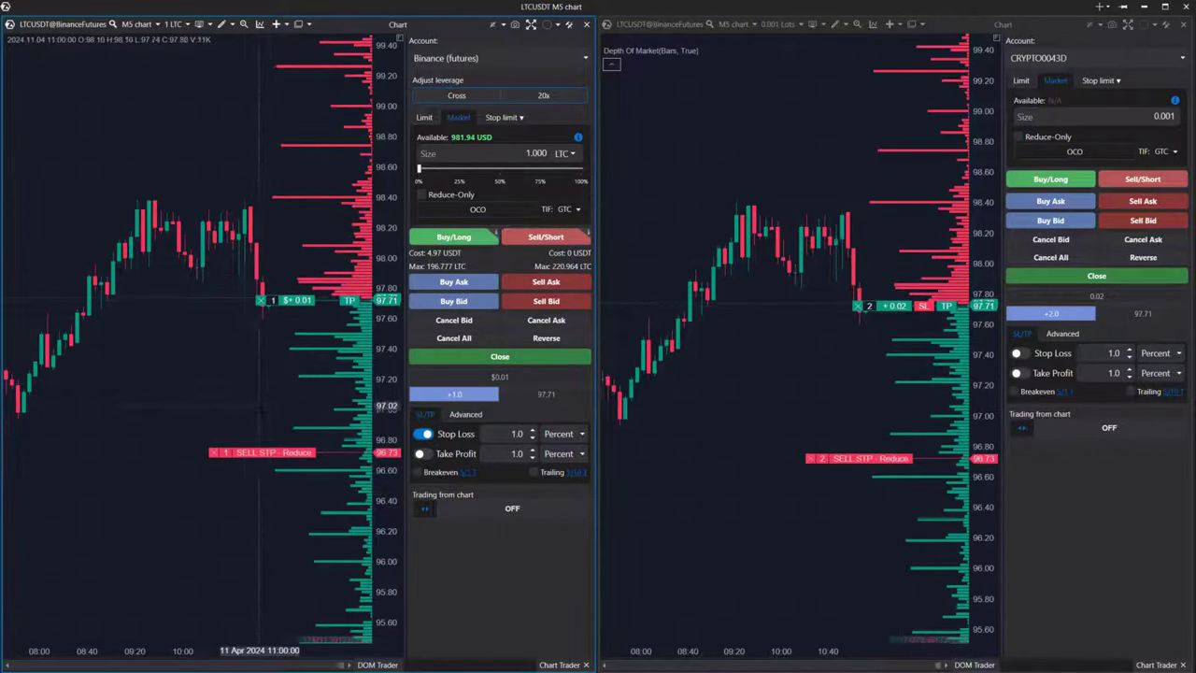
Raise the stop loss to 97.08, then close the long position
click(268, 400)
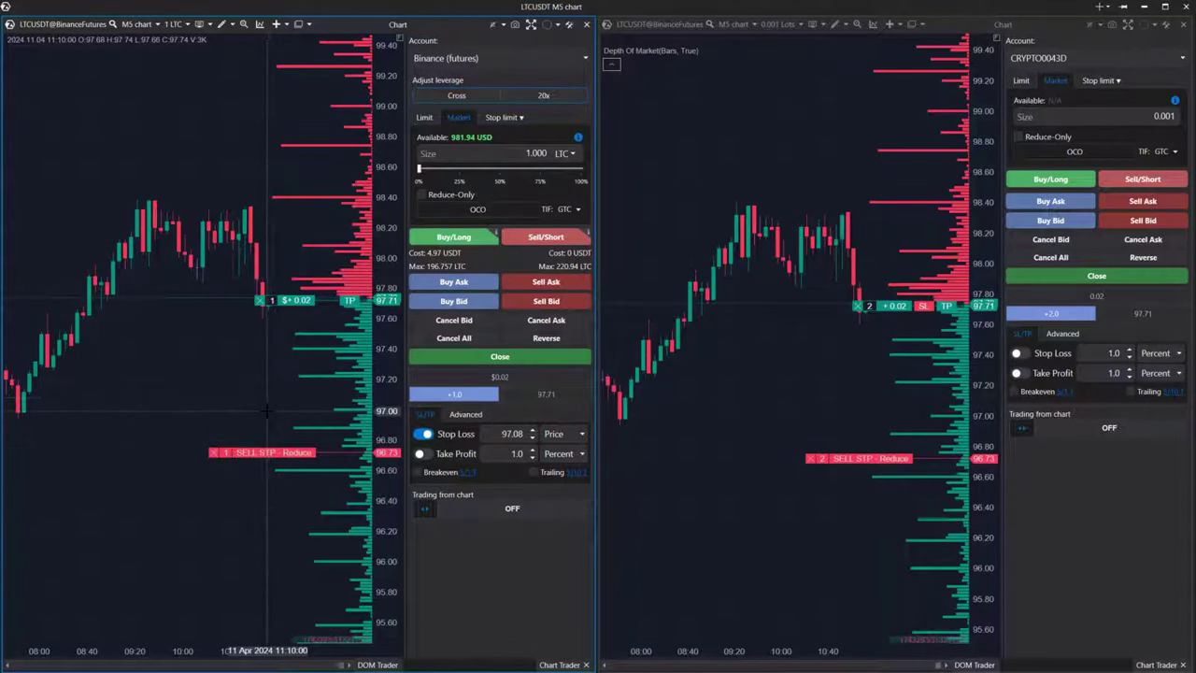
click(260, 305)
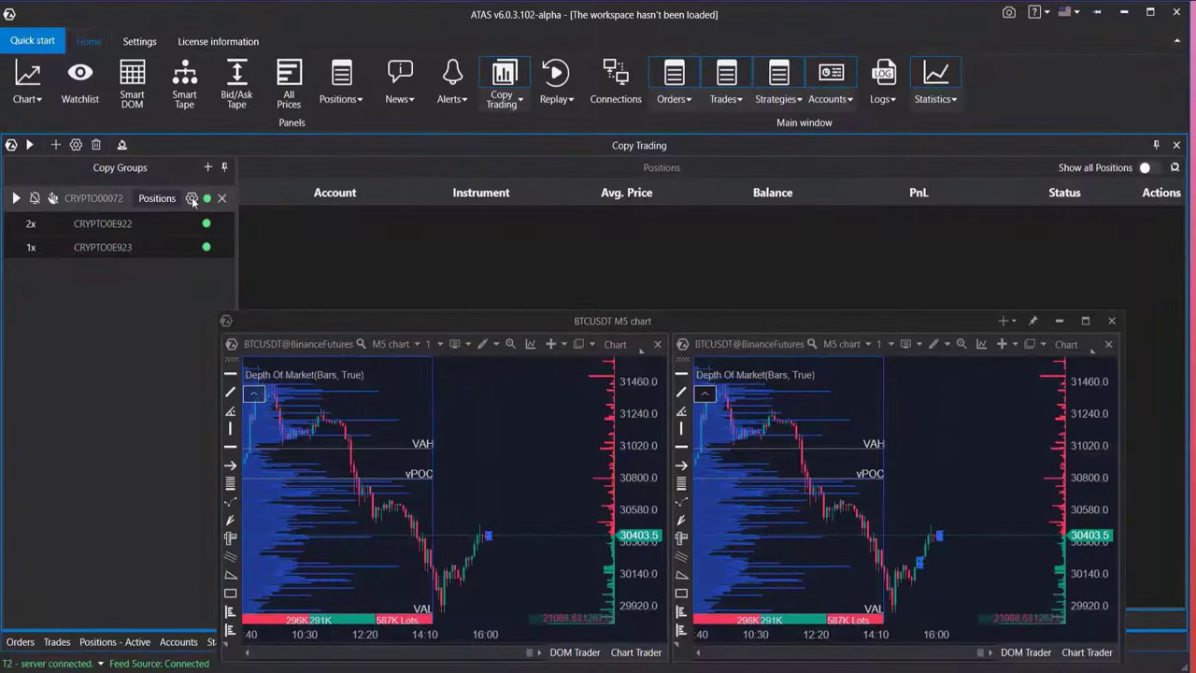
Change the copy group's trading mode to Orders and restart copying
click(192, 198)
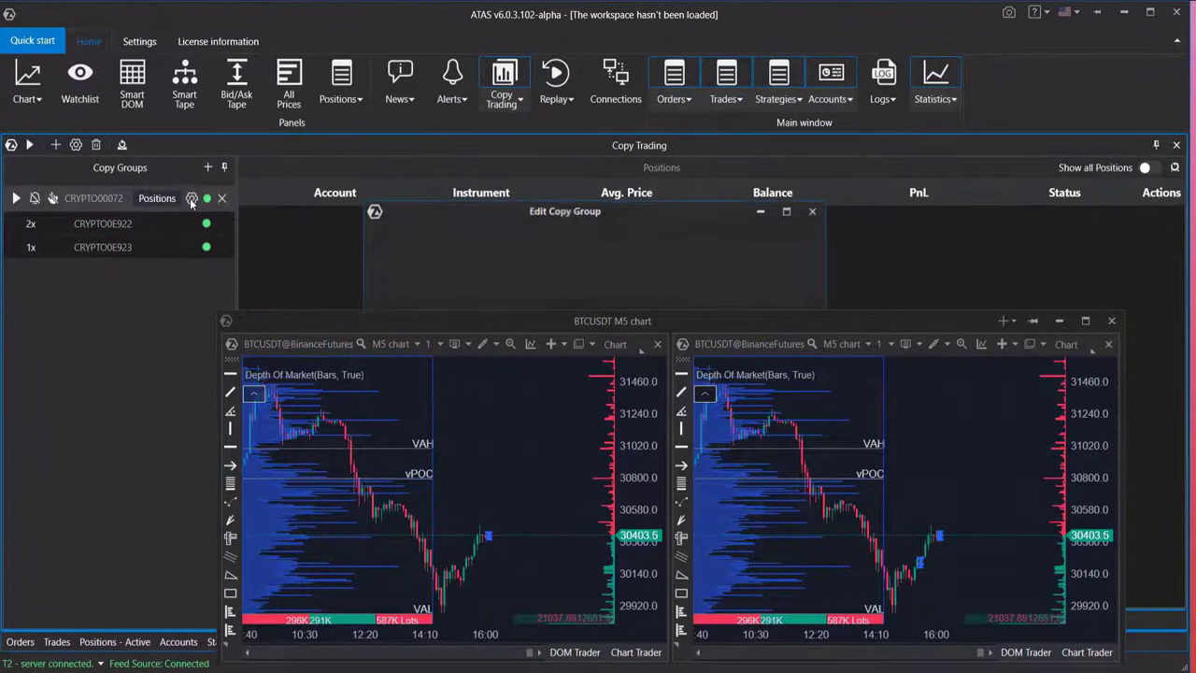
drag(562, 219, 478, 73)
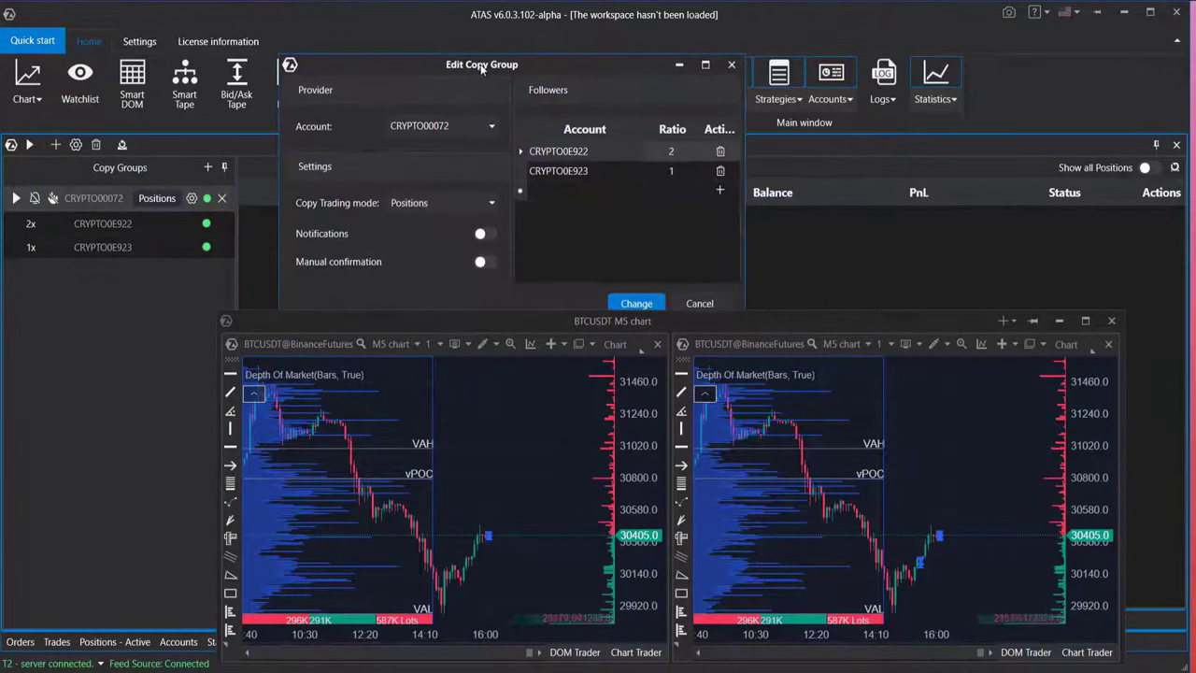
click(490, 201)
click(452, 221)
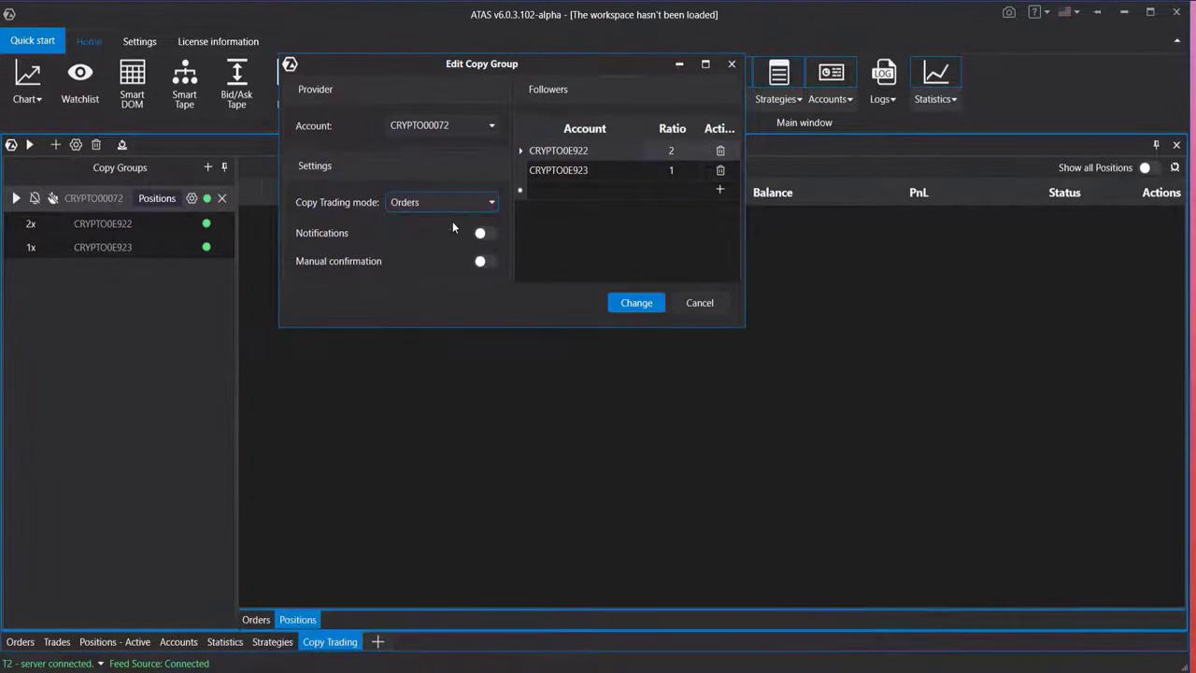
click(640, 302)
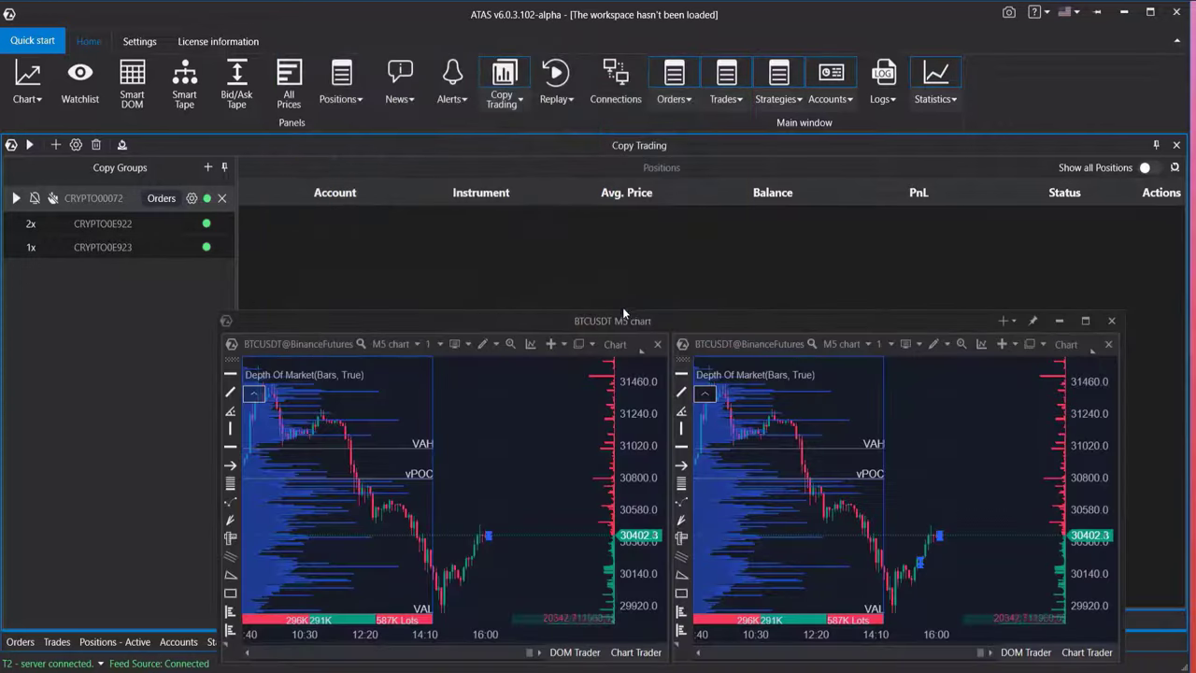
click(16, 198)
Place a 1-lot BTCUSDT sell limit at 31115 and show the group's orders list
right_click(495, 432)
click(550, 35)
drag(497, 322, 510, 276)
drag(607, 279, 989, 265)
click(256, 620)
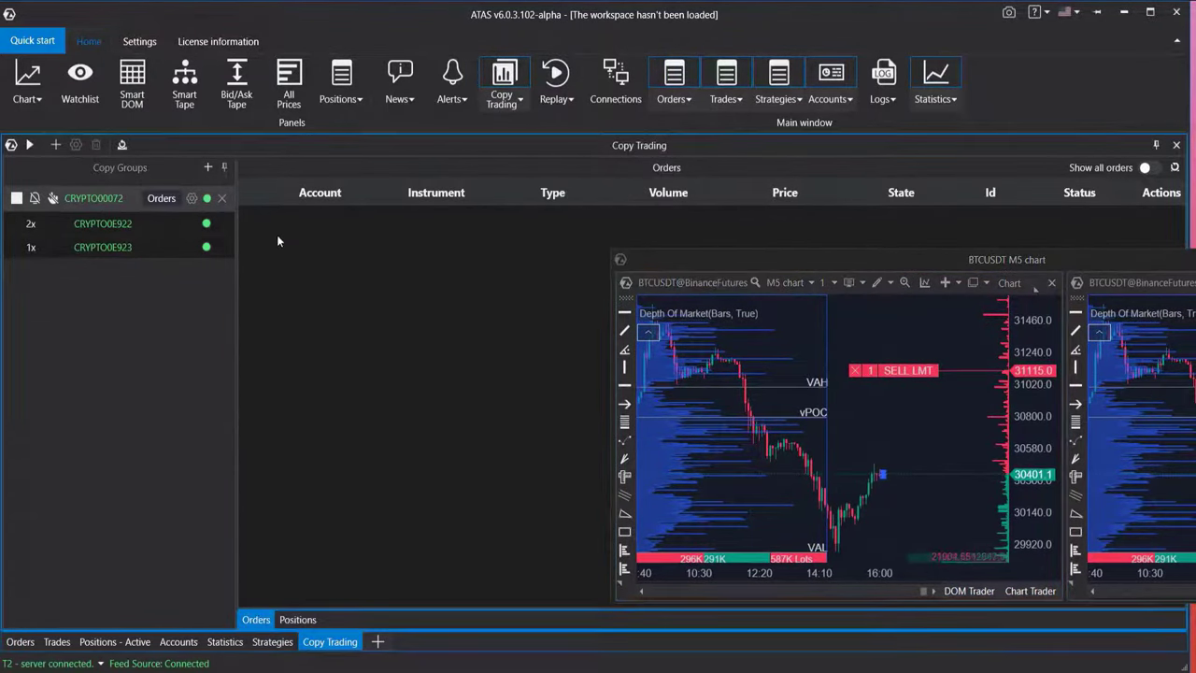
Expand the provider order, lower the sell limit to 30757, then drag it to market to fill
click(101, 200)
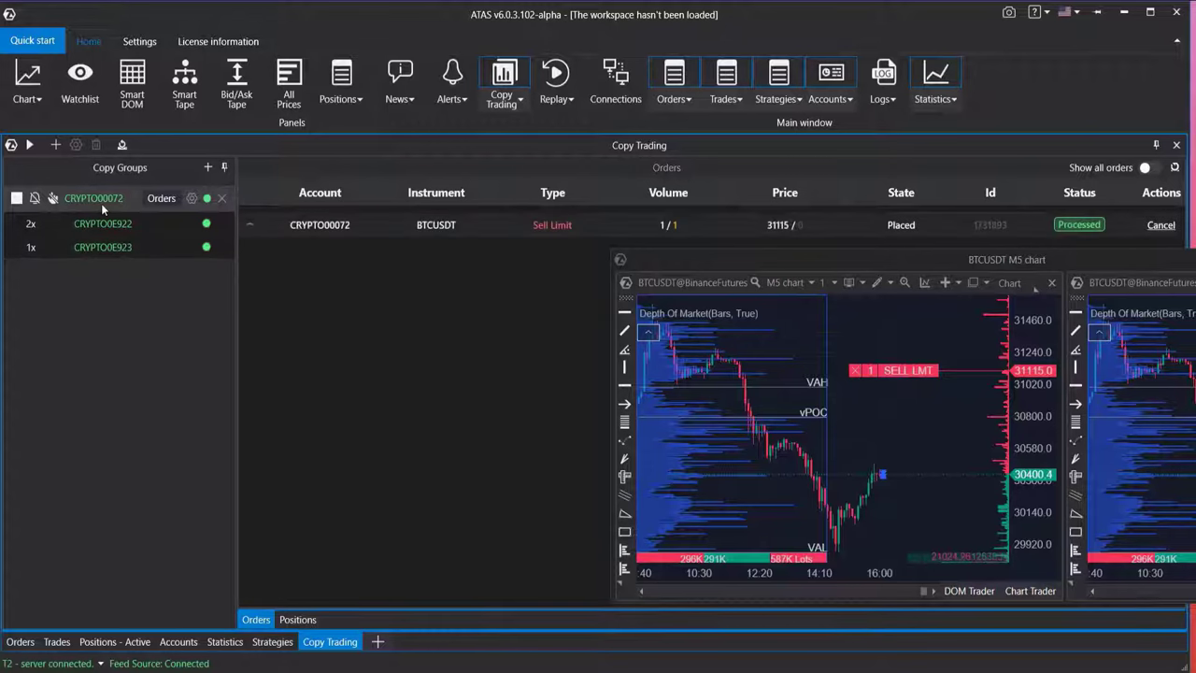
click(250, 224)
drag(771, 261, 371, 322)
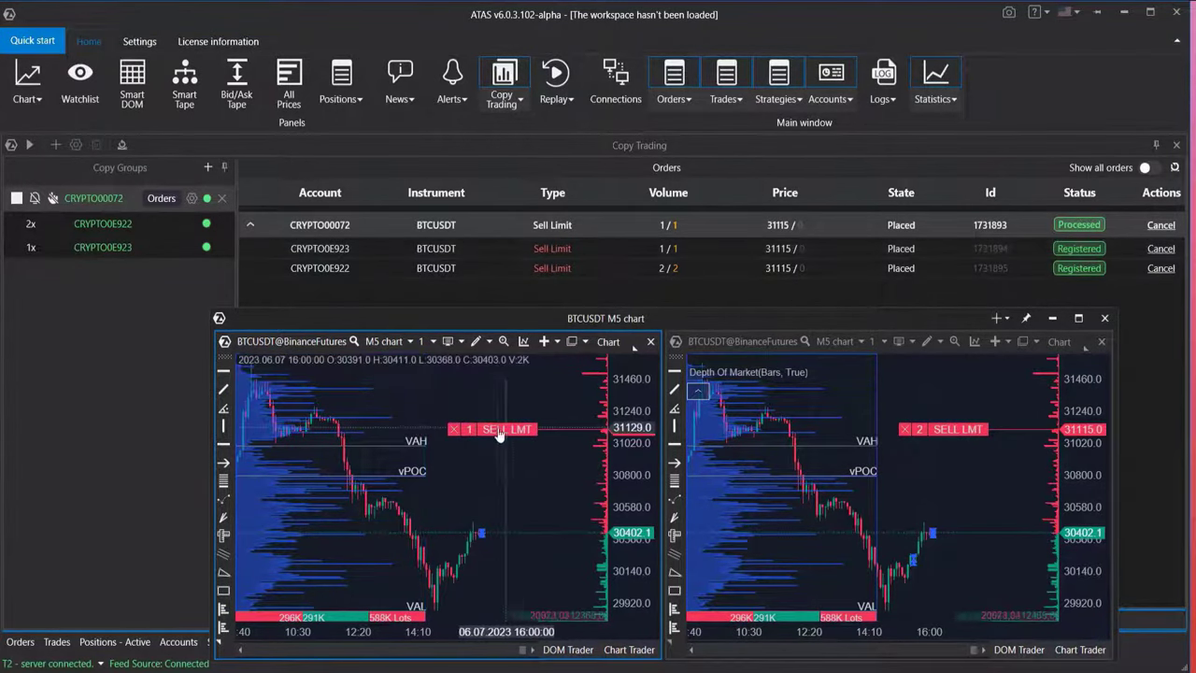
drag(502, 480, 501, 480)
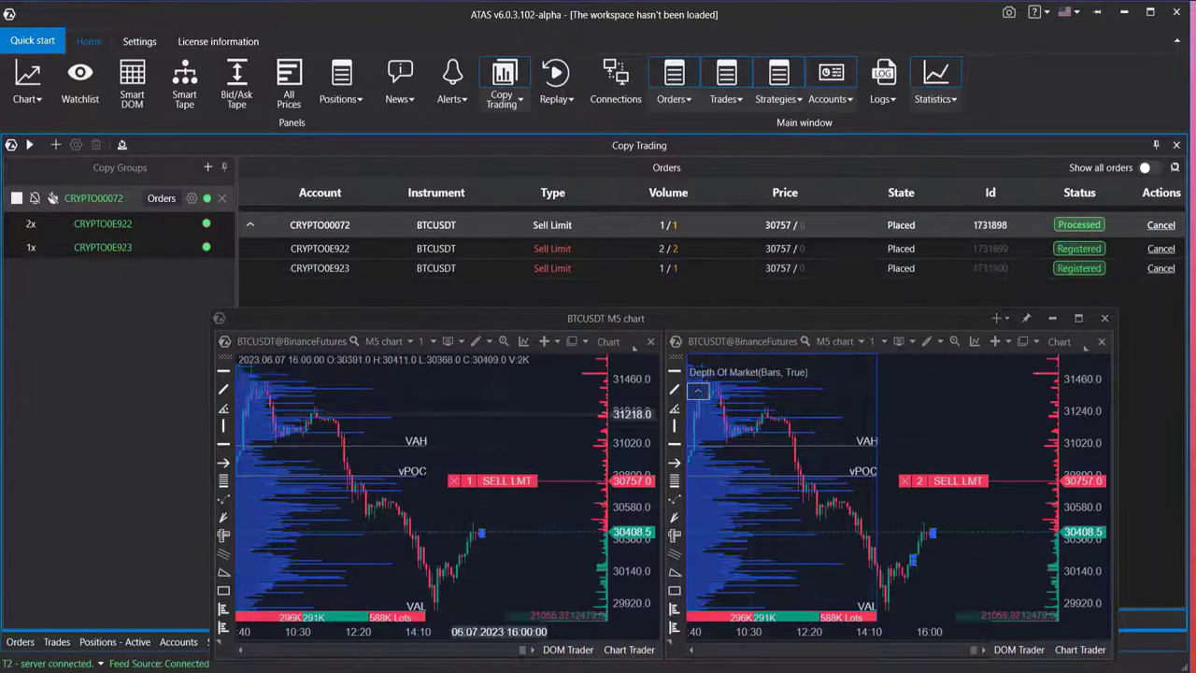
drag(457, 485, 463, 533)
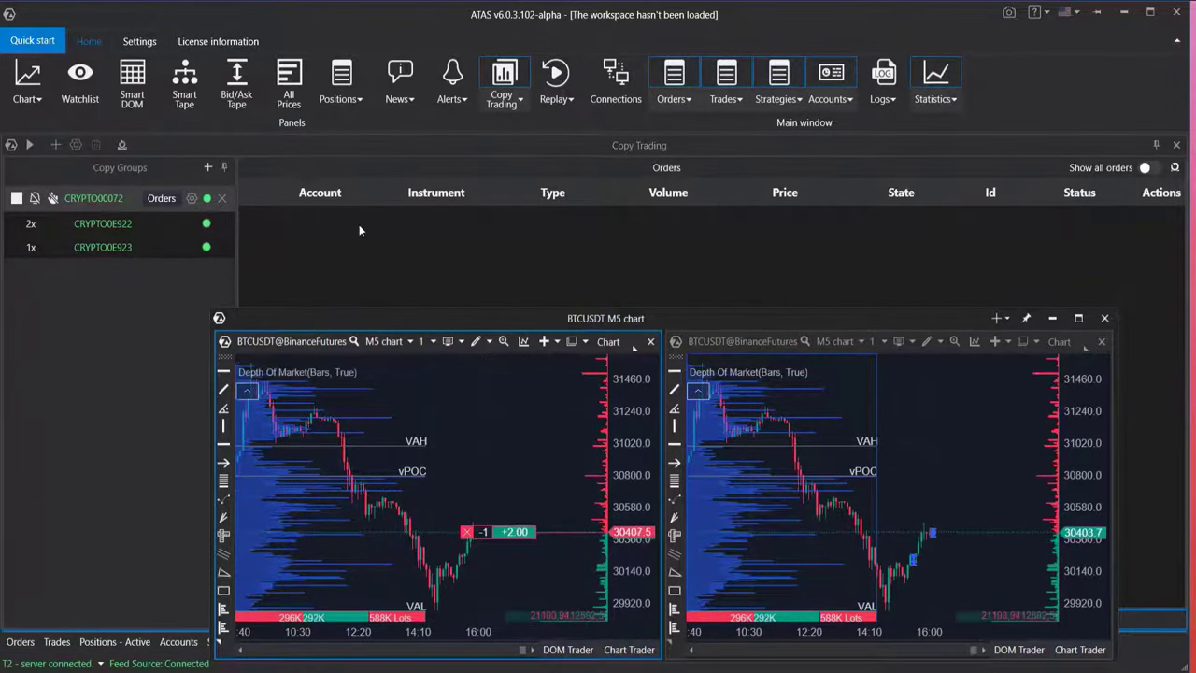
Turn on Show all orders so completed orders appear in the orders list
click(473, 233)
click(114, 248)
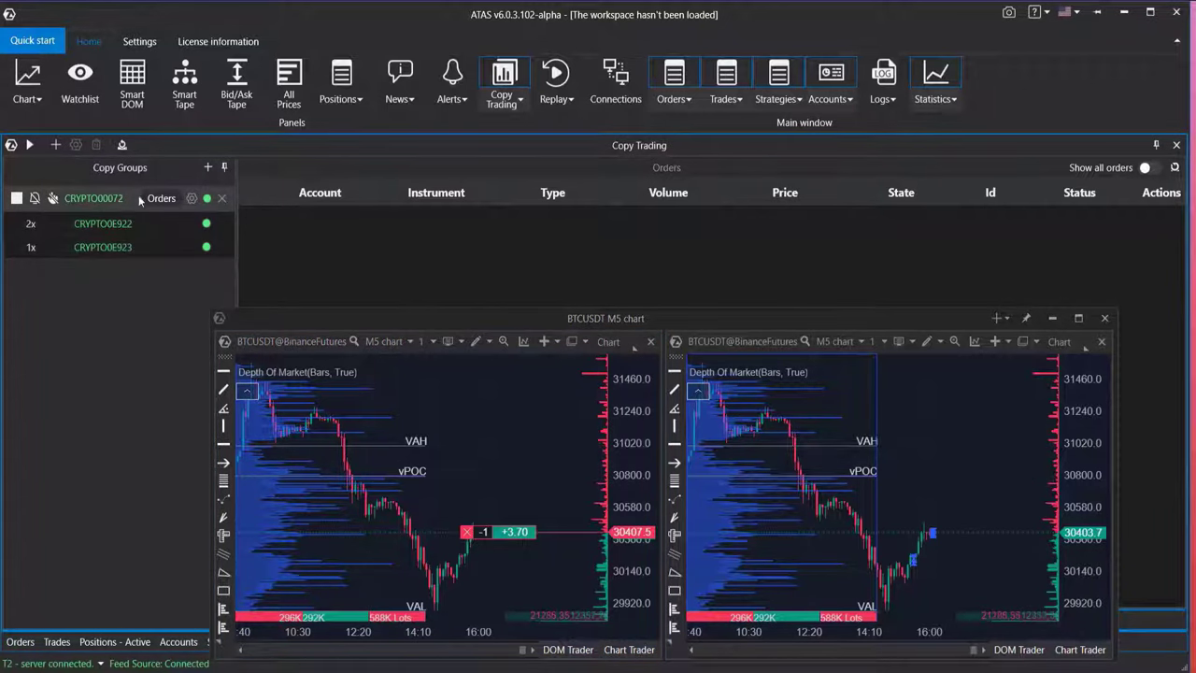
click(938, 178)
click(1146, 169)
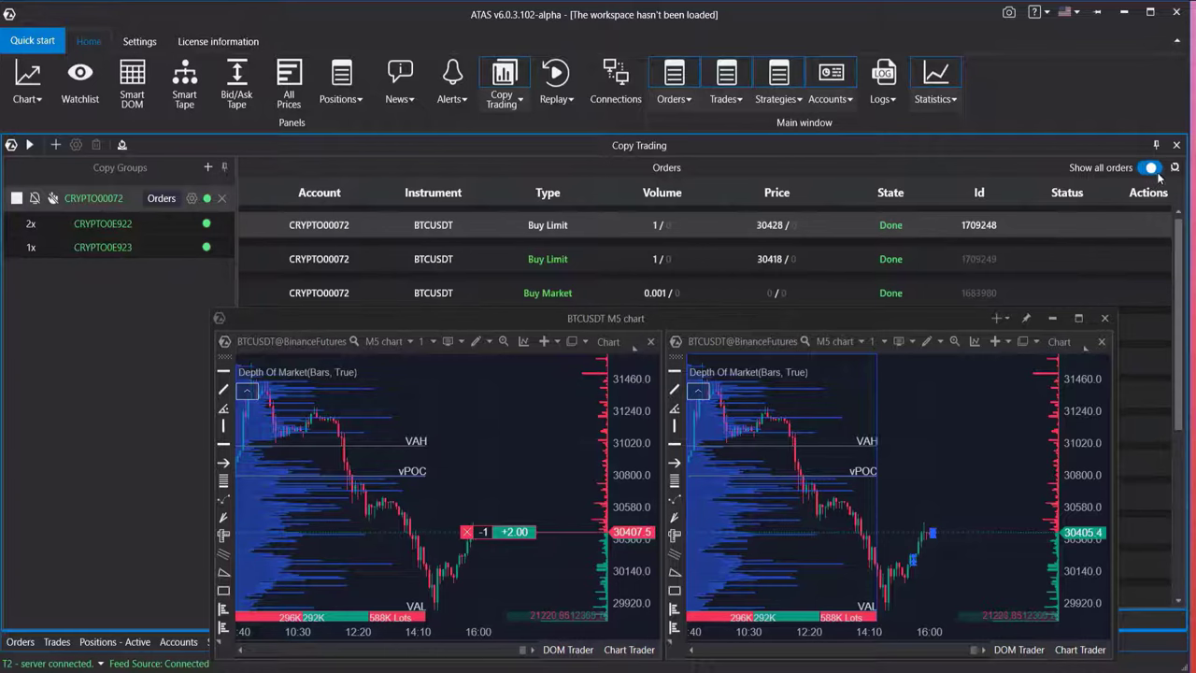
Expand the provider's 31250 sell limit and approve the 2x and 1x followers' copies
drag(592, 321, 736, 570)
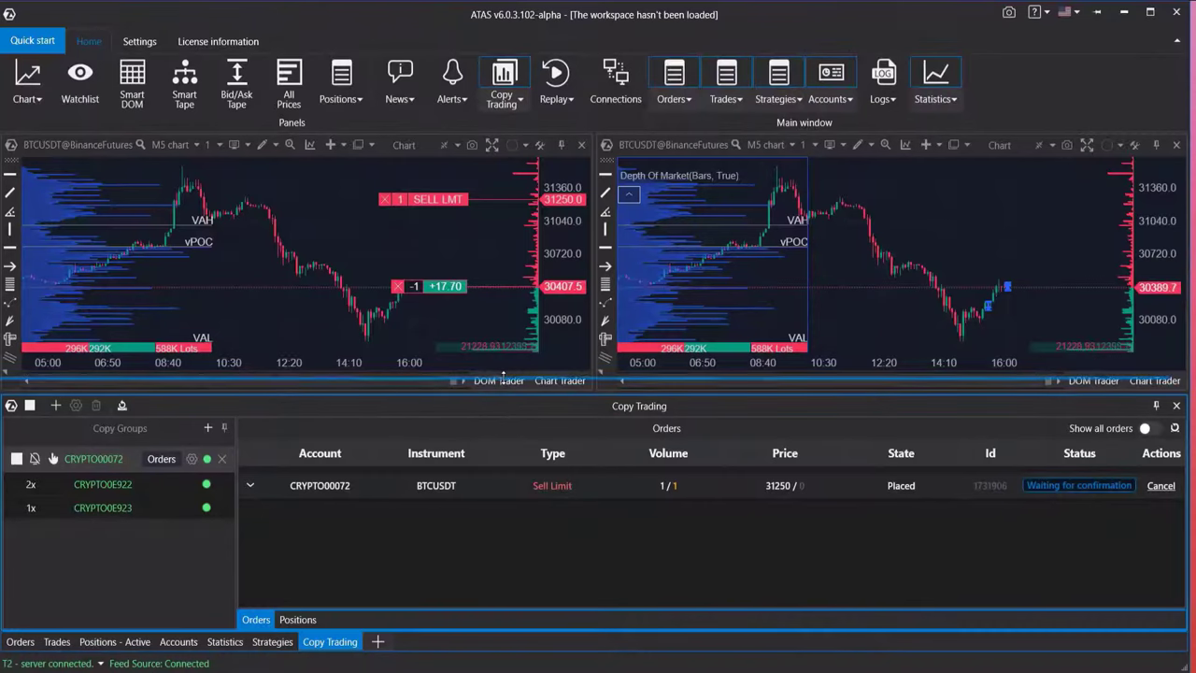
click(250, 470)
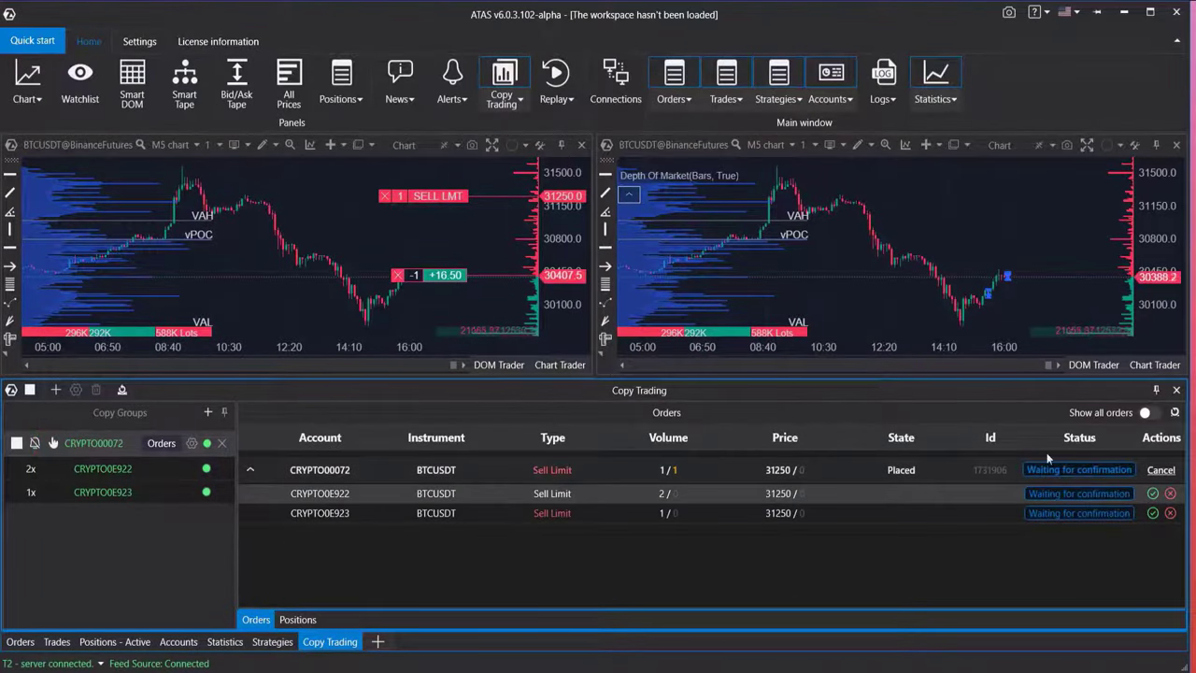
click(1154, 496)
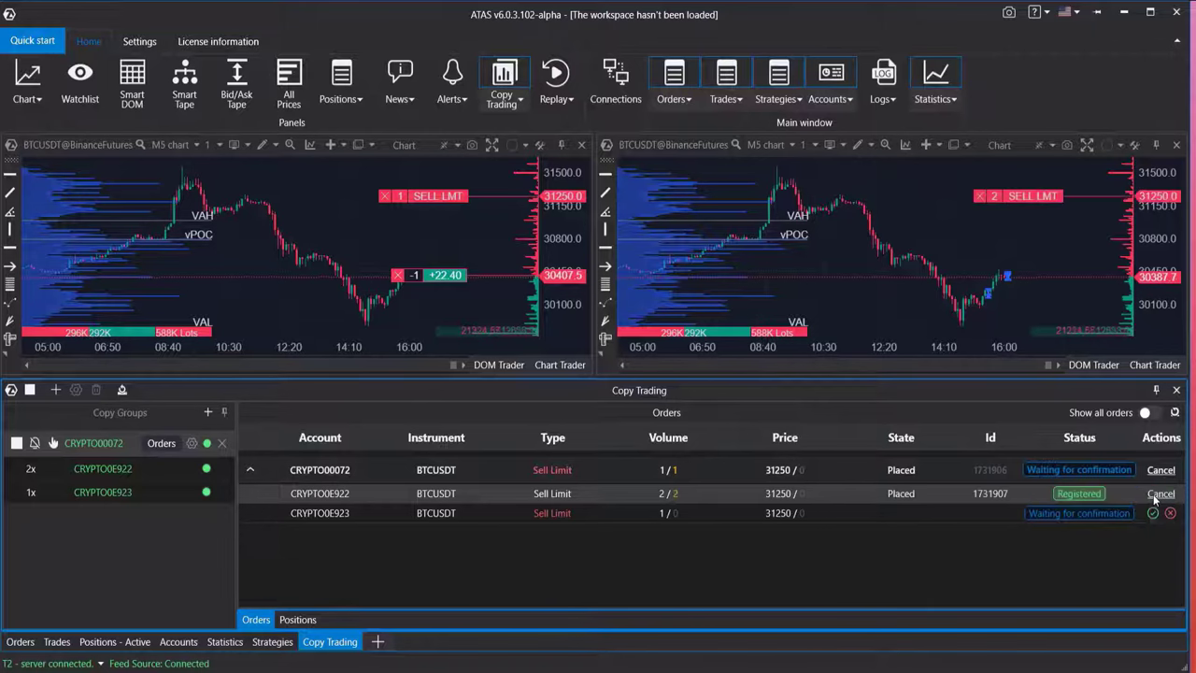
click(1153, 514)
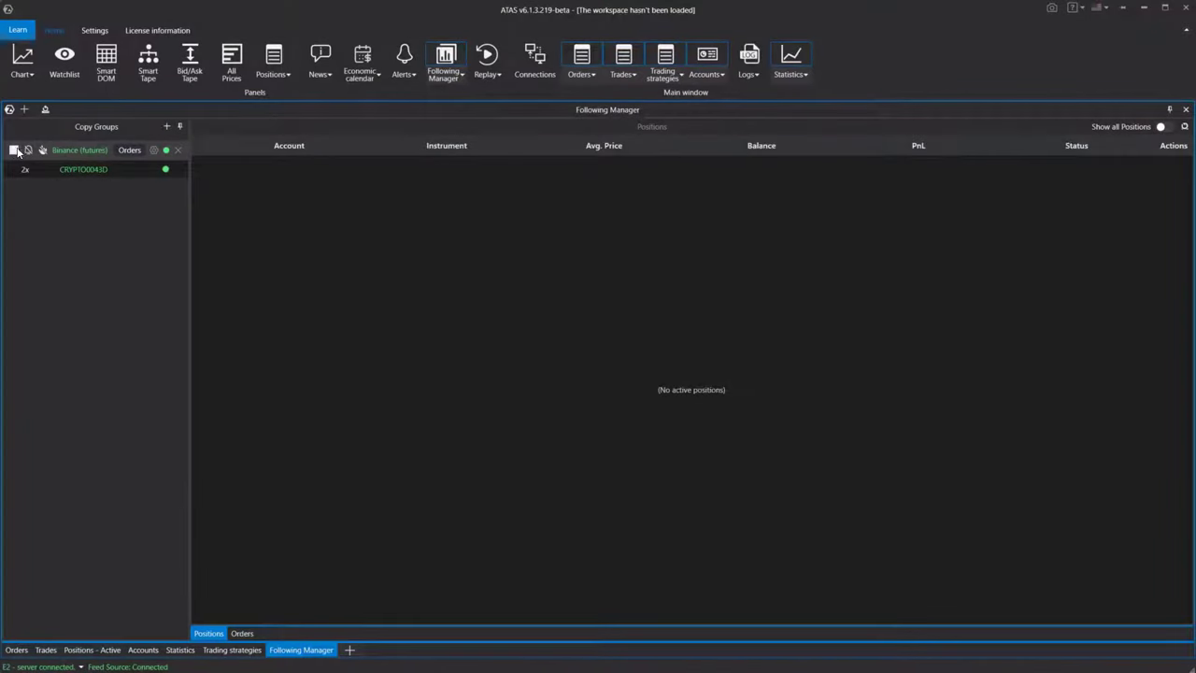
Stop copying and change the group's Copy Trading mode to Positions
click(14, 150)
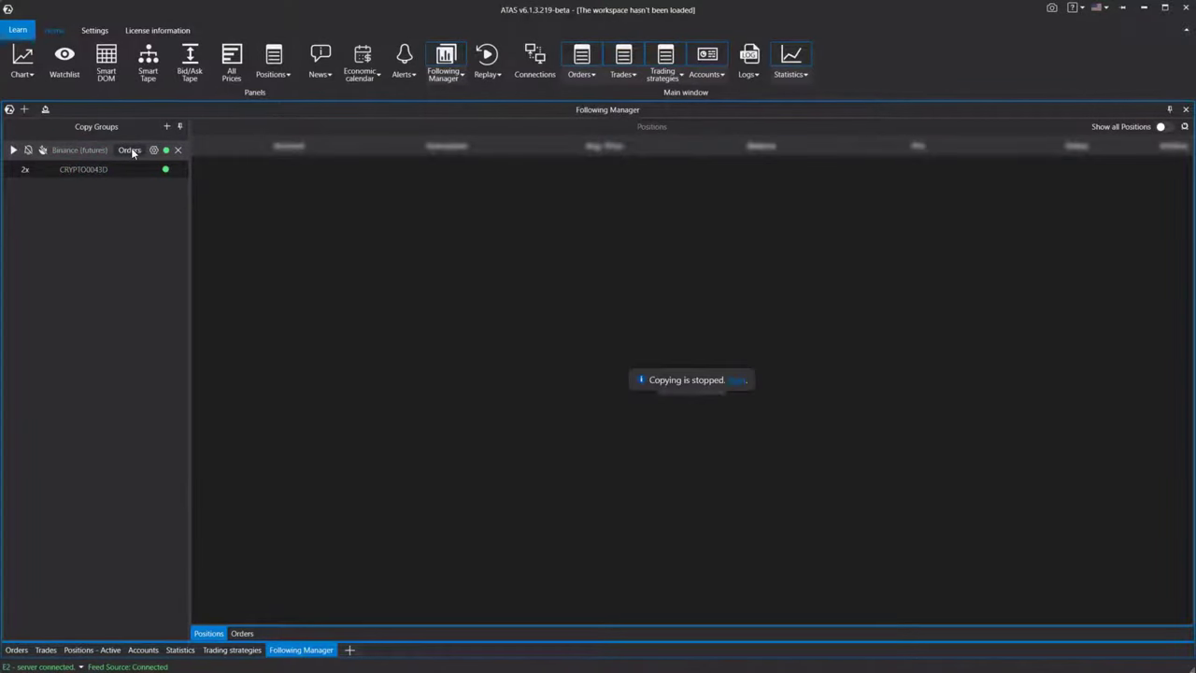
click(155, 150)
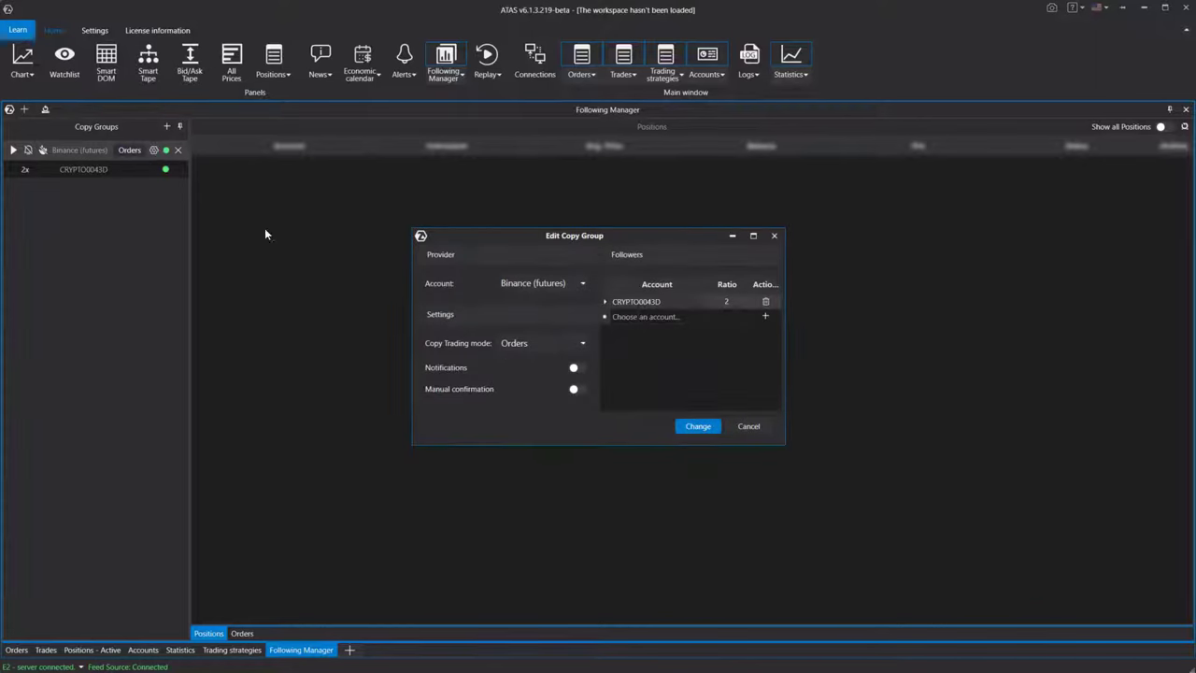
click(545, 343)
click(539, 362)
click(701, 427)
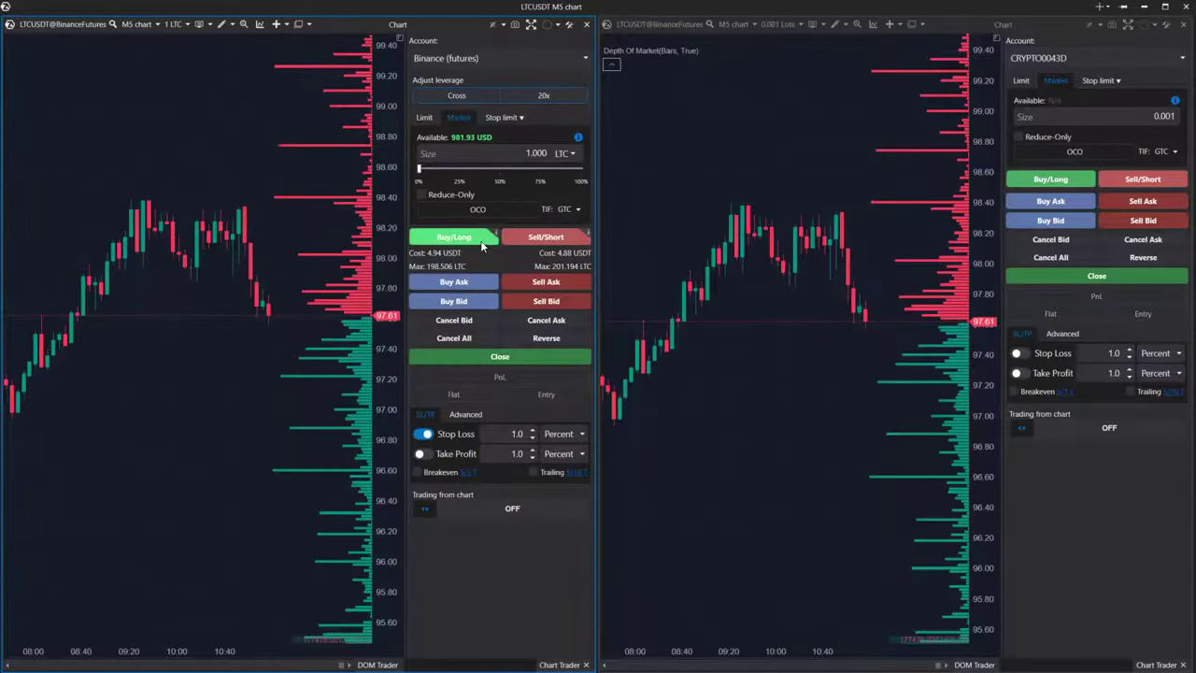
Buy 1 LTC at market on the provider account, then close the resulting long position
click(483, 240)
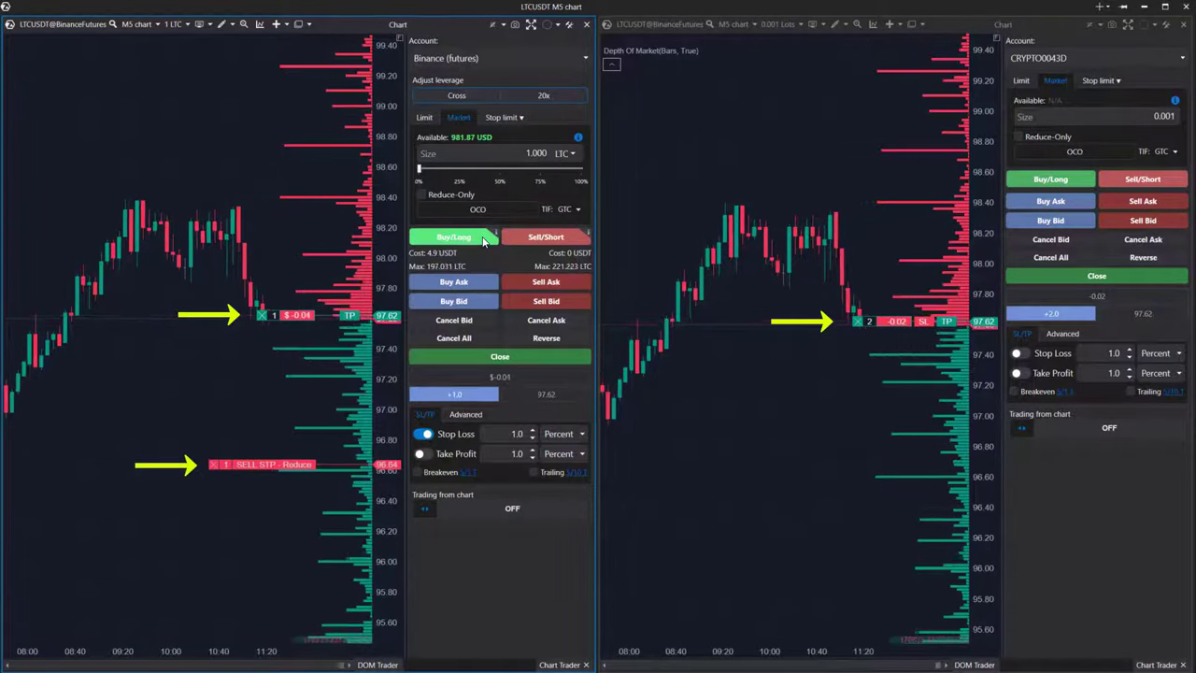
click(264, 315)
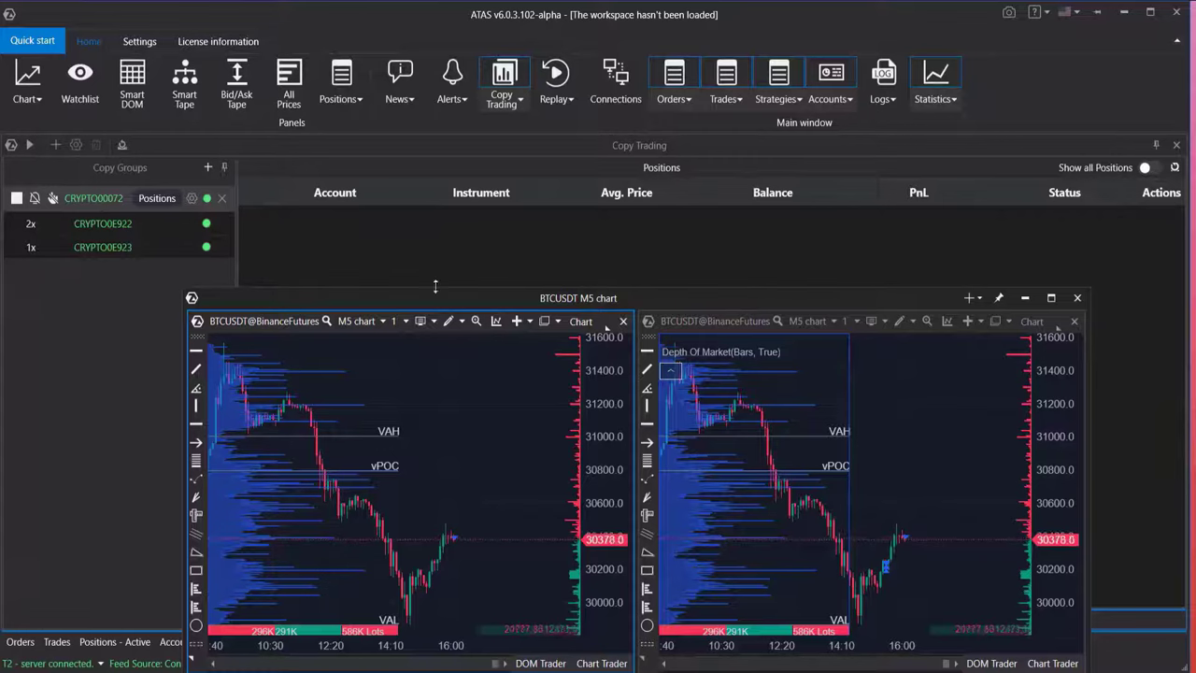
Short BTCUSDT by dragging a sell limit to market, then close the follower's and provider's positions
right_click(516, 451)
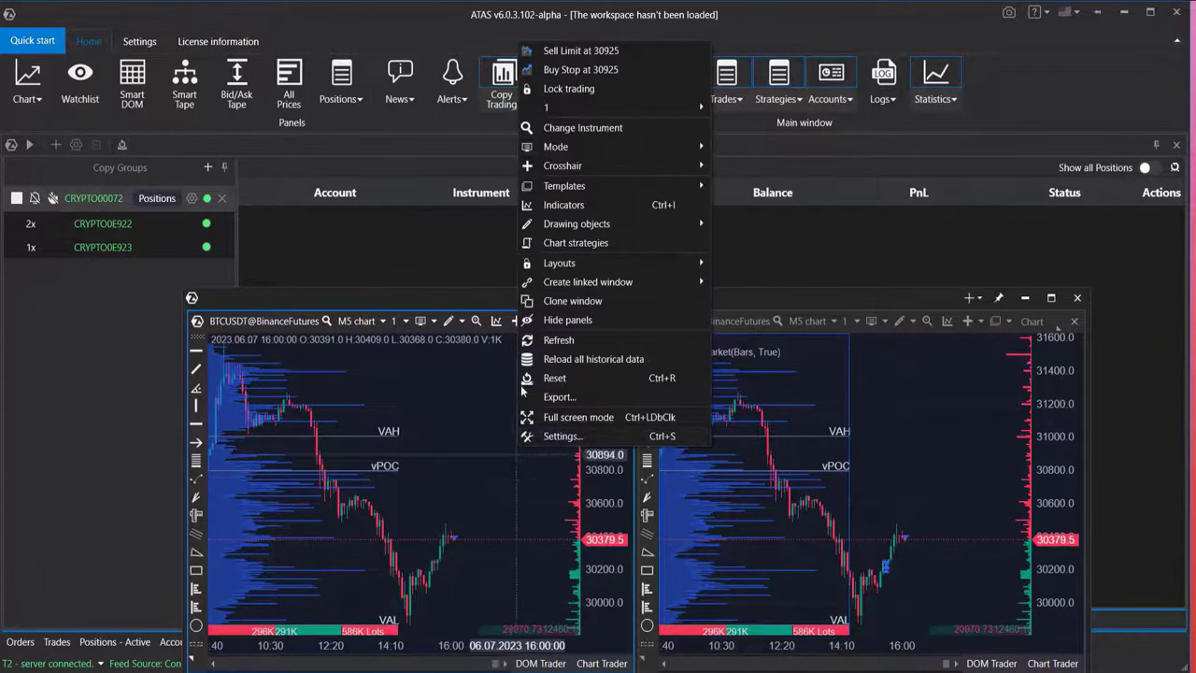
click(561, 49)
drag(478, 451, 483, 540)
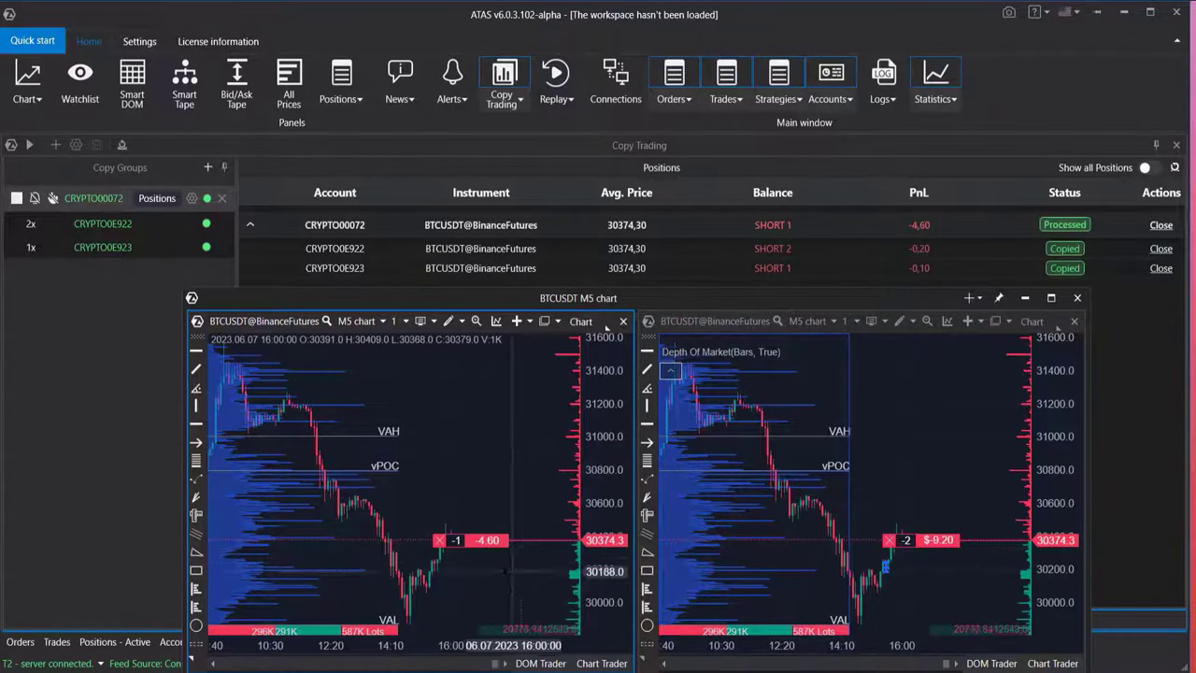
drag(764, 292, 750, 327)
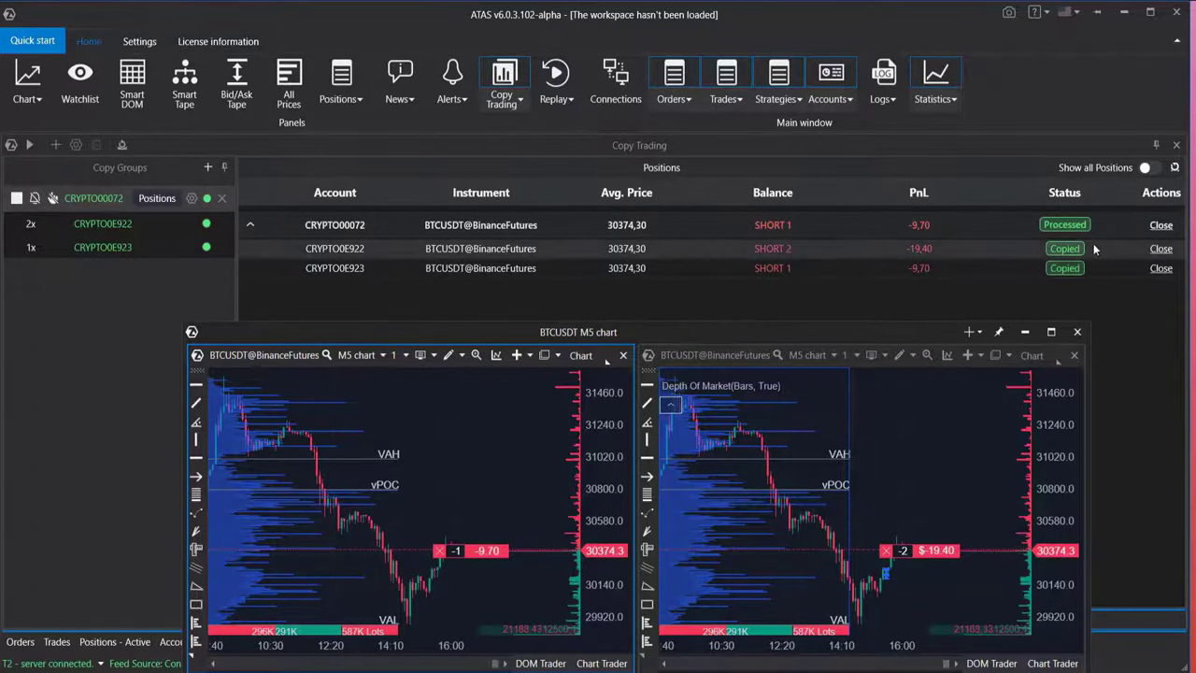
click(1160, 250)
click(1160, 225)
Reopen a BTCUSDT short with a sell limit at 30860, then place a sell limit at 30954
drag(437, 330, 460, 189)
right_click(524, 346)
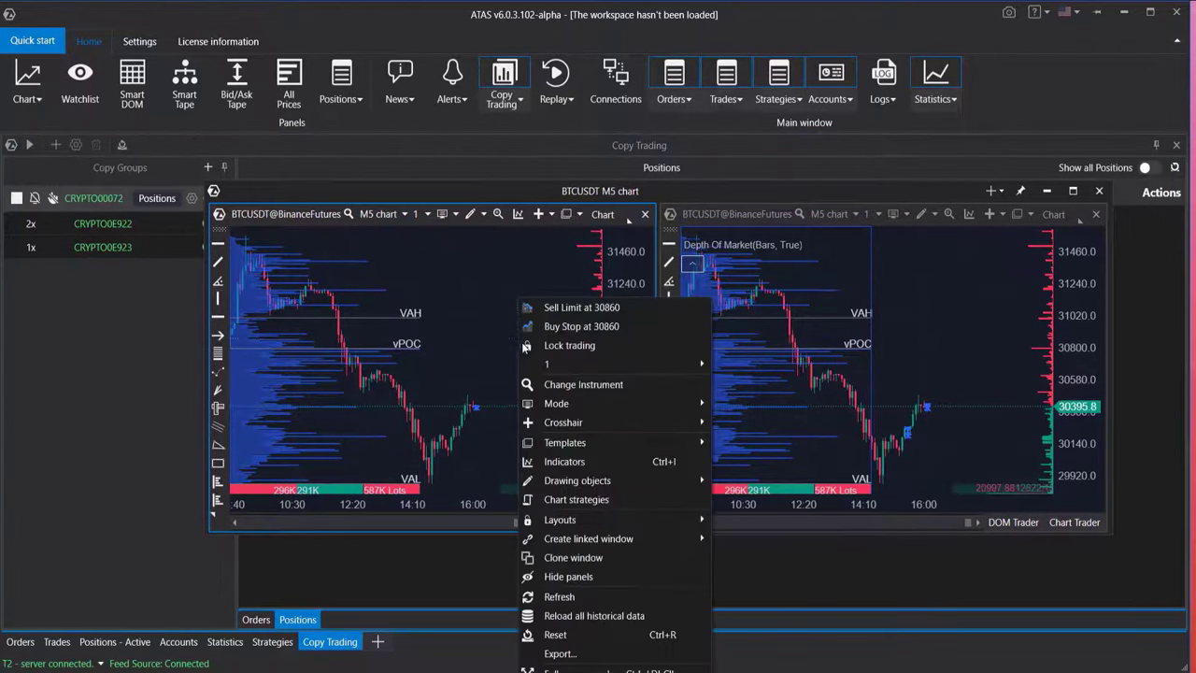
click(560, 307)
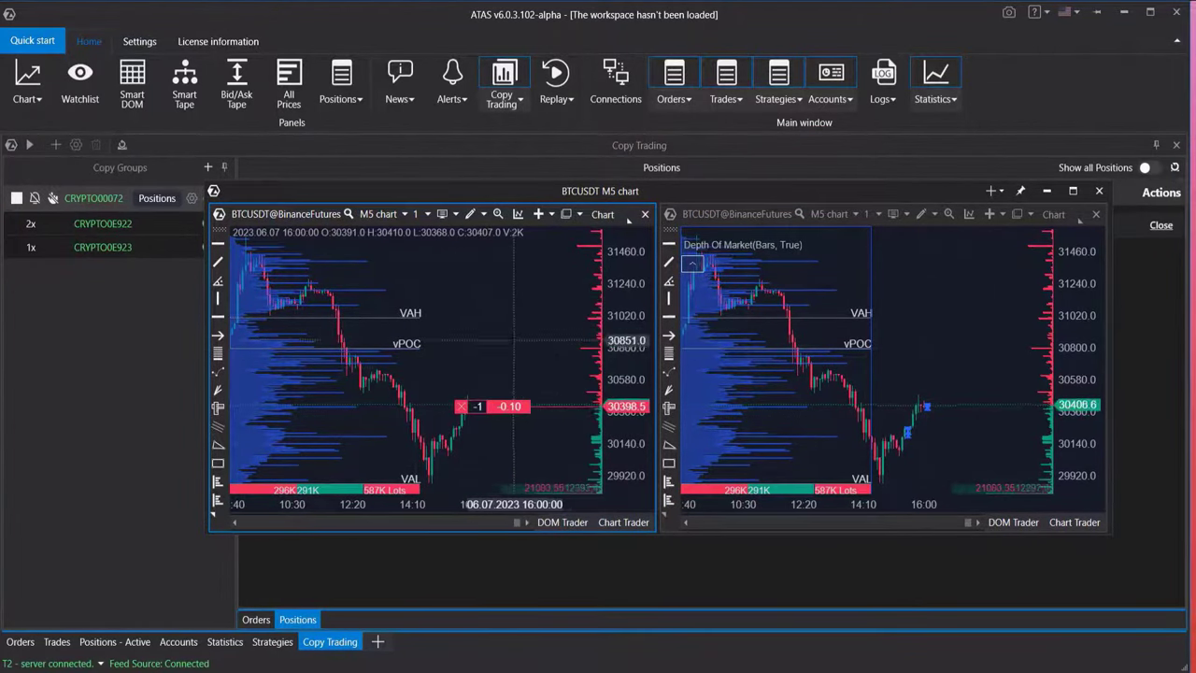
right_click(515, 328)
click(561, 308)
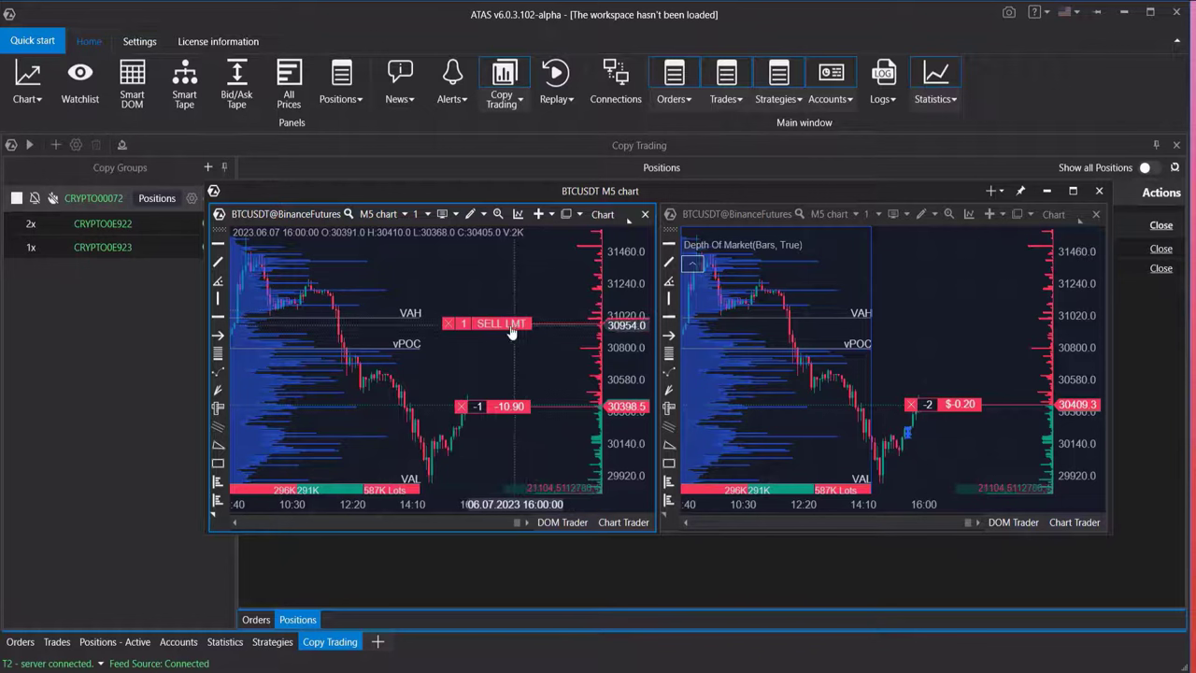